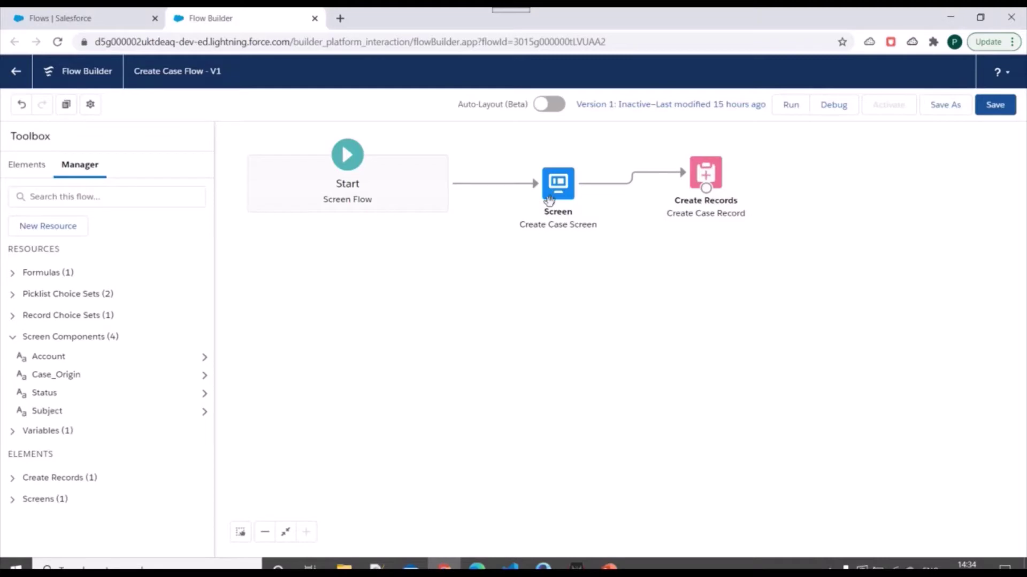
Try removing the Account field from Create Case Screen, which is blocked because it is still referenced
left_click(557, 188)
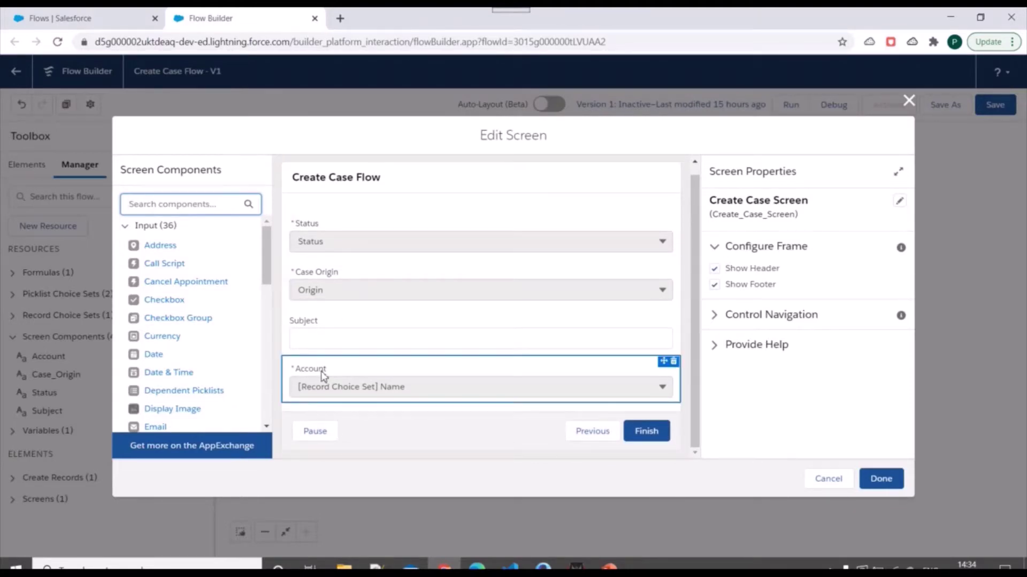
left_click(673, 364)
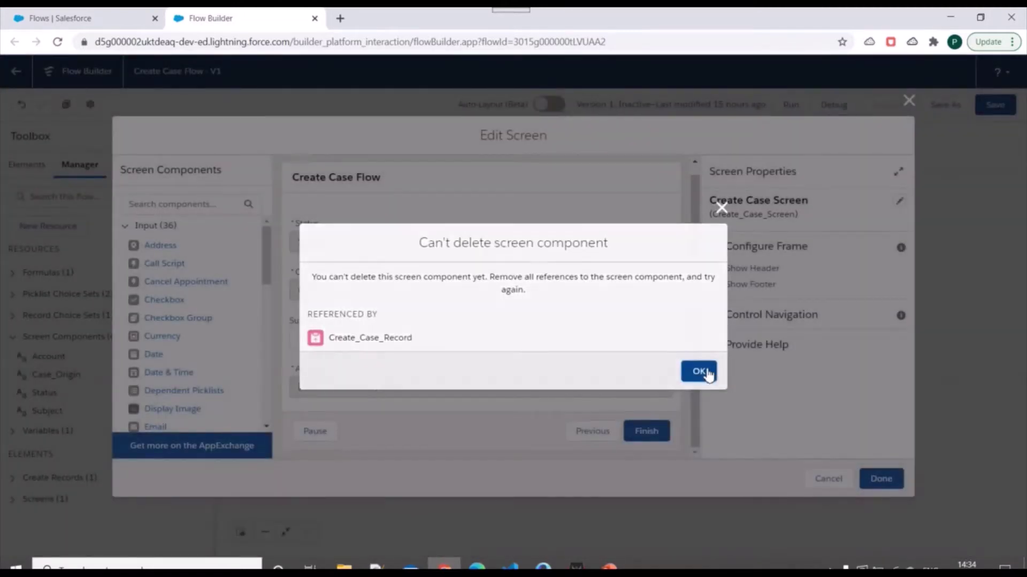
left_click(699, 372)
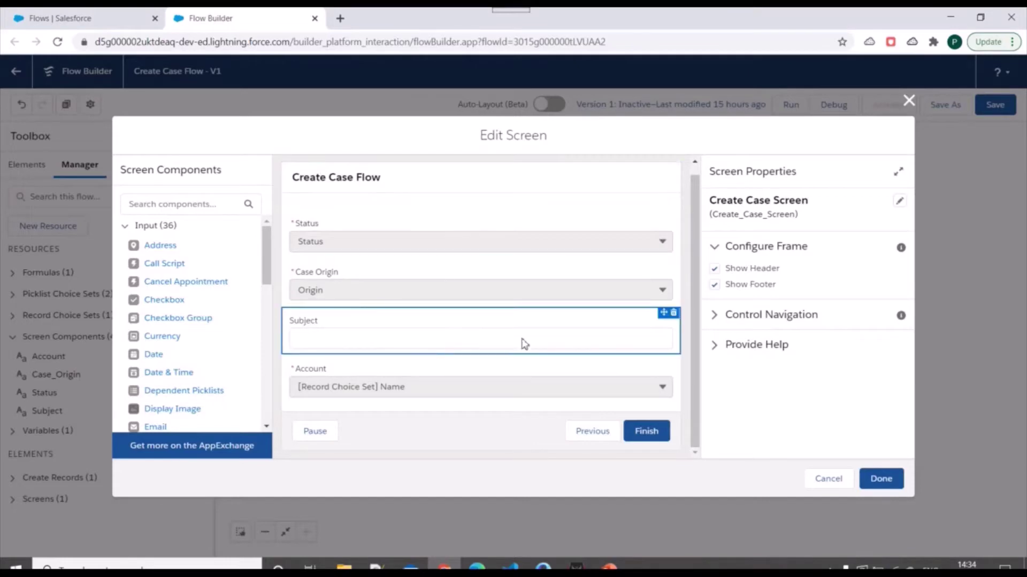
left_click(909, 100)
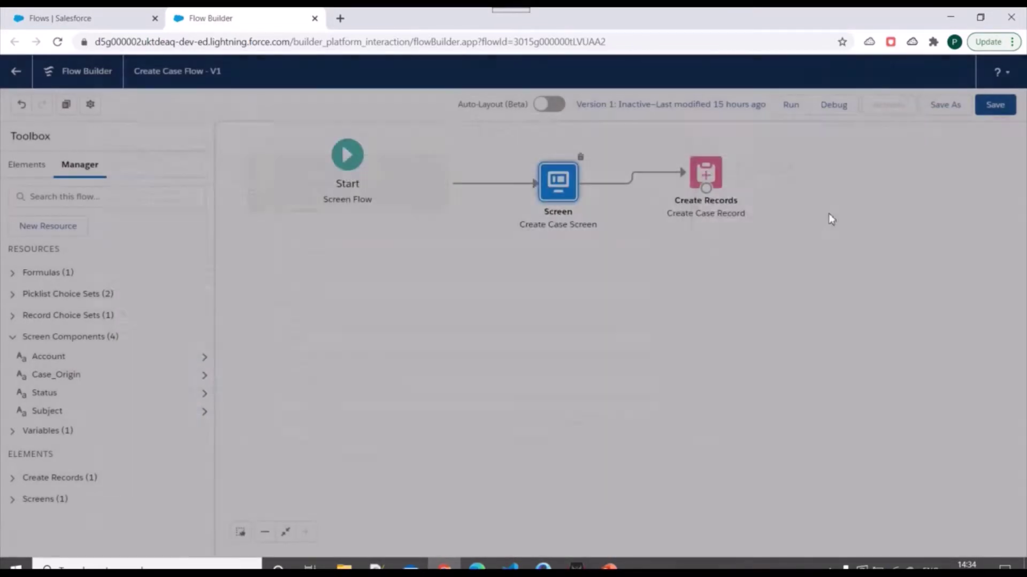
Delete the AccountId and Description assignments from Create Case Record
double_click(706, 172)
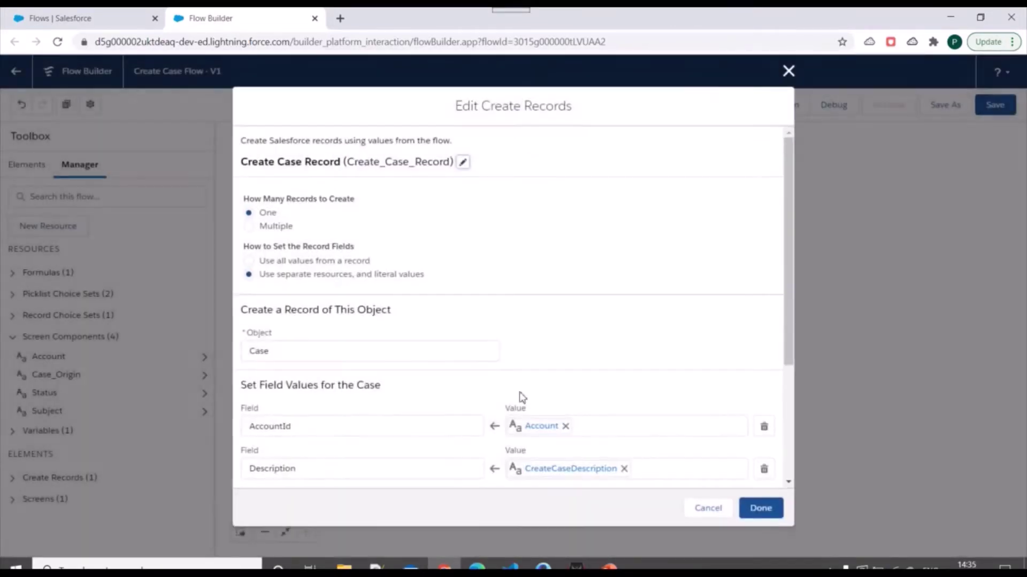
scroll(489, 310, "down", 3)
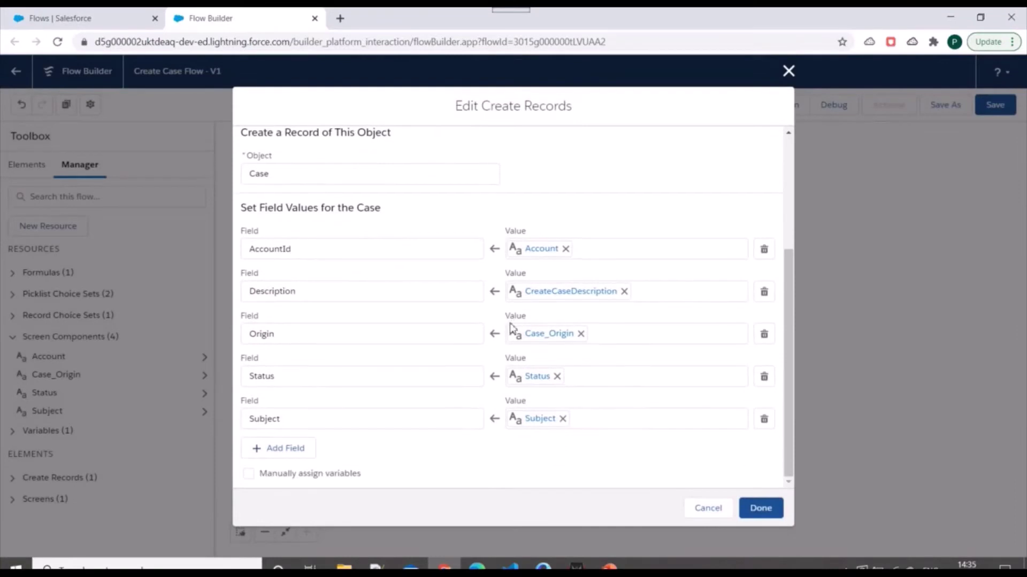
left_click(765, 250)
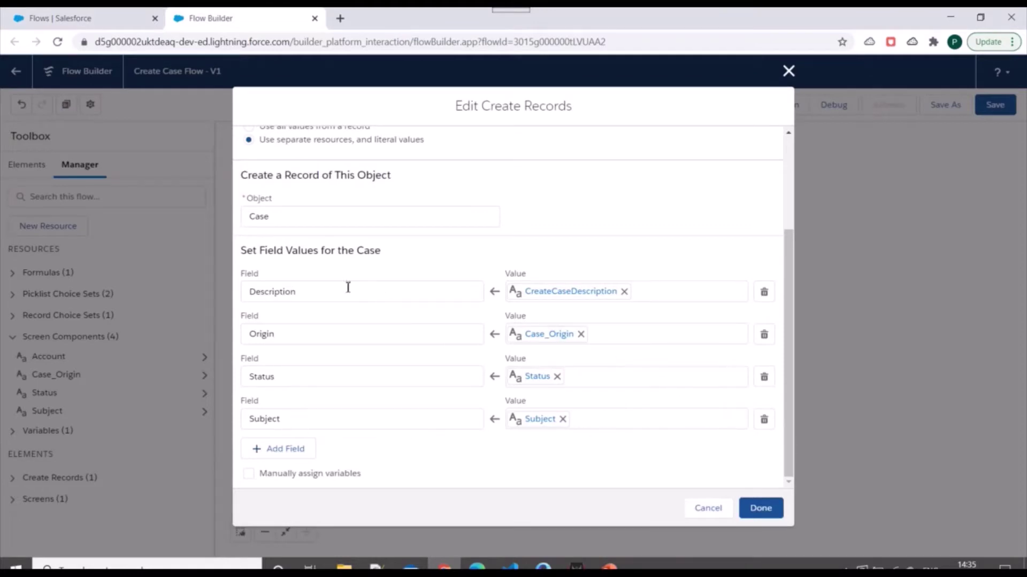
left_click(765, 293)
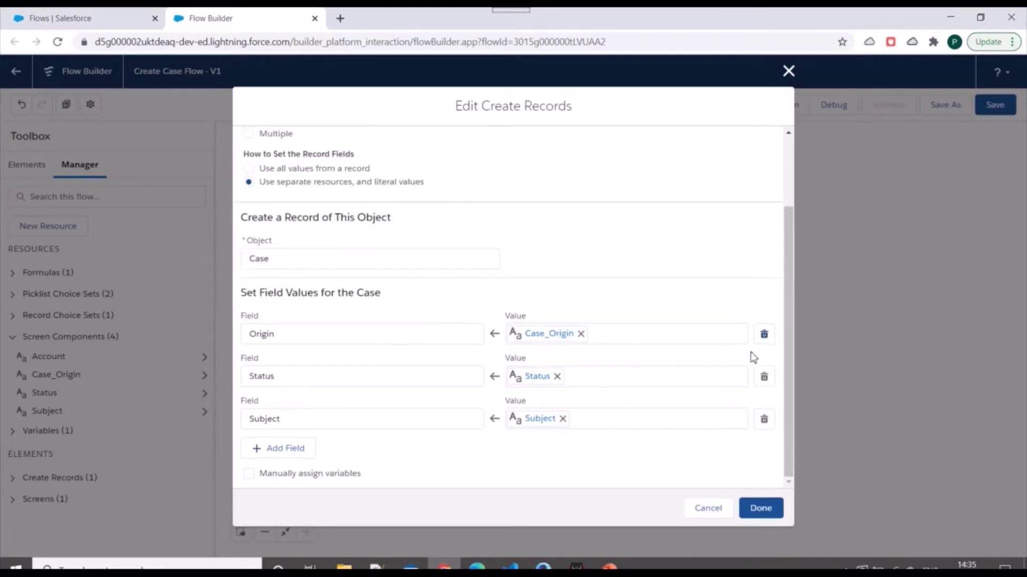
left_click(759, 508)
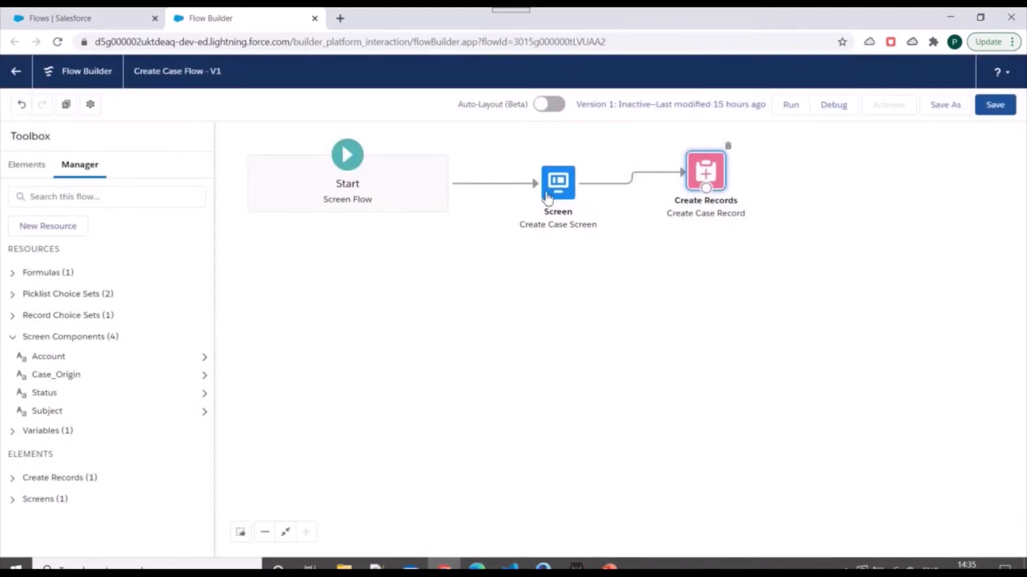
Delete the Account component from Create Case Screen, keeping Case_Origin, Status and Subject
double_click(558, 183)
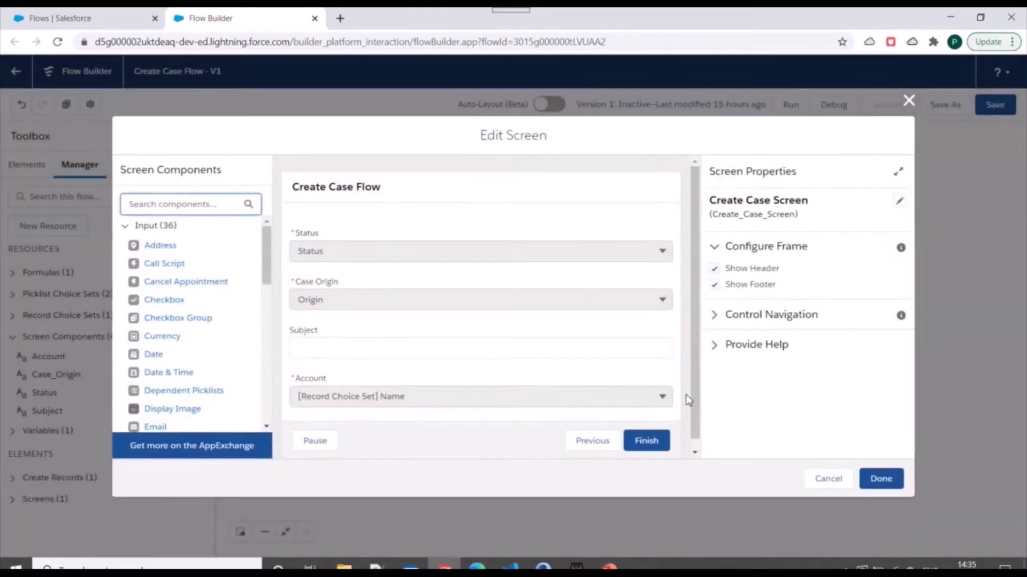
left_click(674, 371)
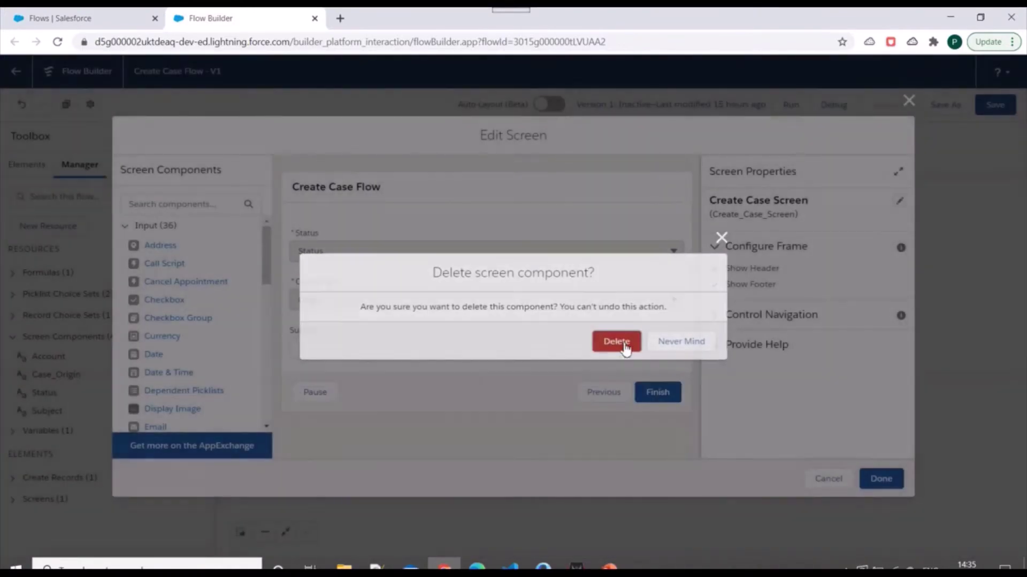
left_click(615, 341)
left_click(882, 478)
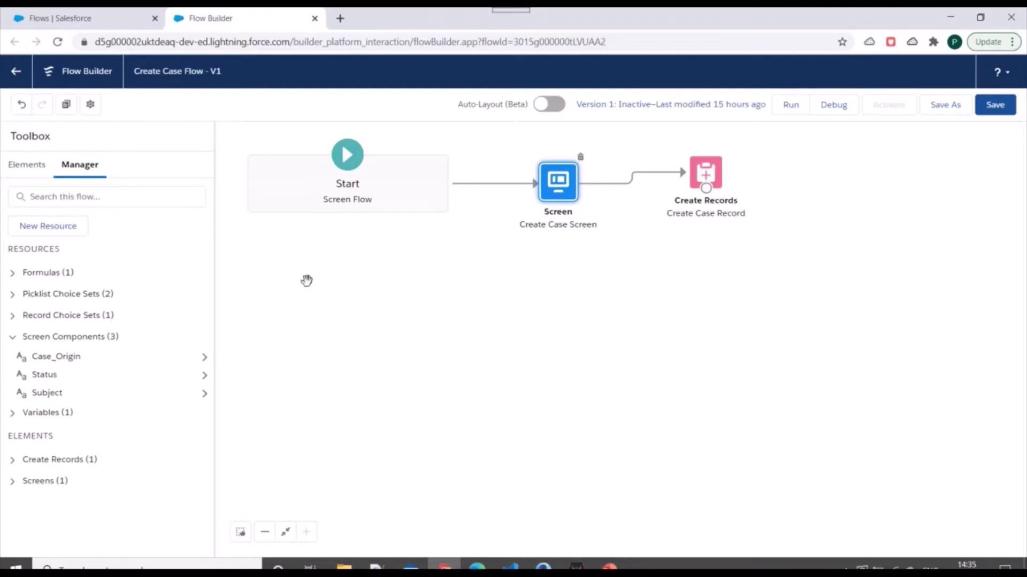
Create Text variable recordId, available for input, described as a value from the account record page
left_click(72, 229)
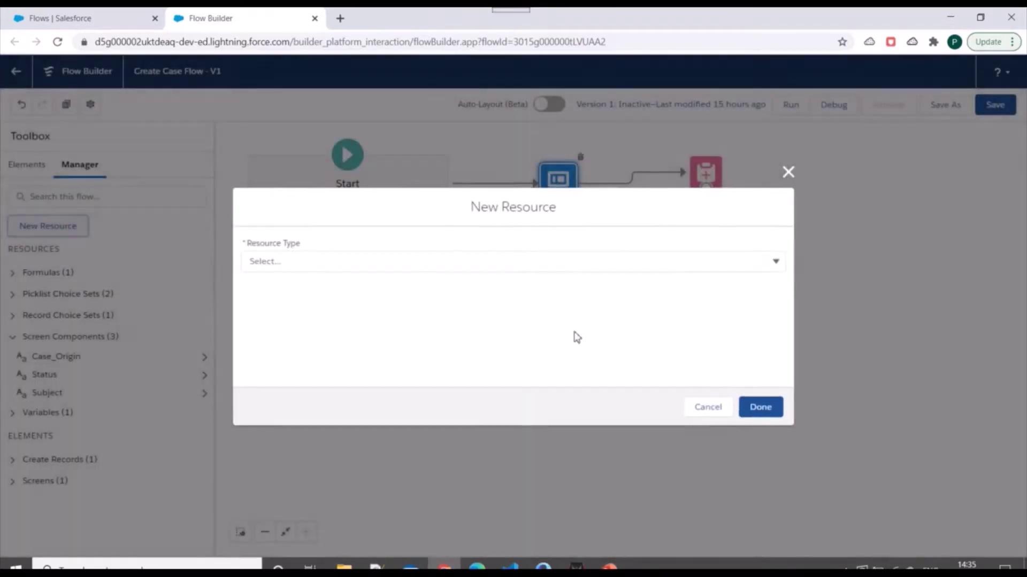
left_click(358, 261)
left_click(318, 289)
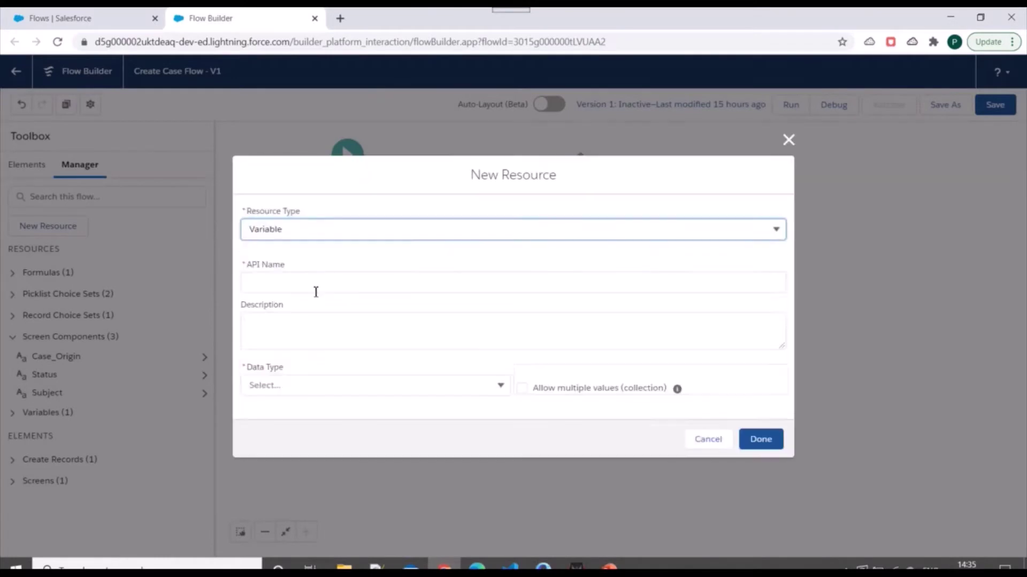
left_click(305, 230)
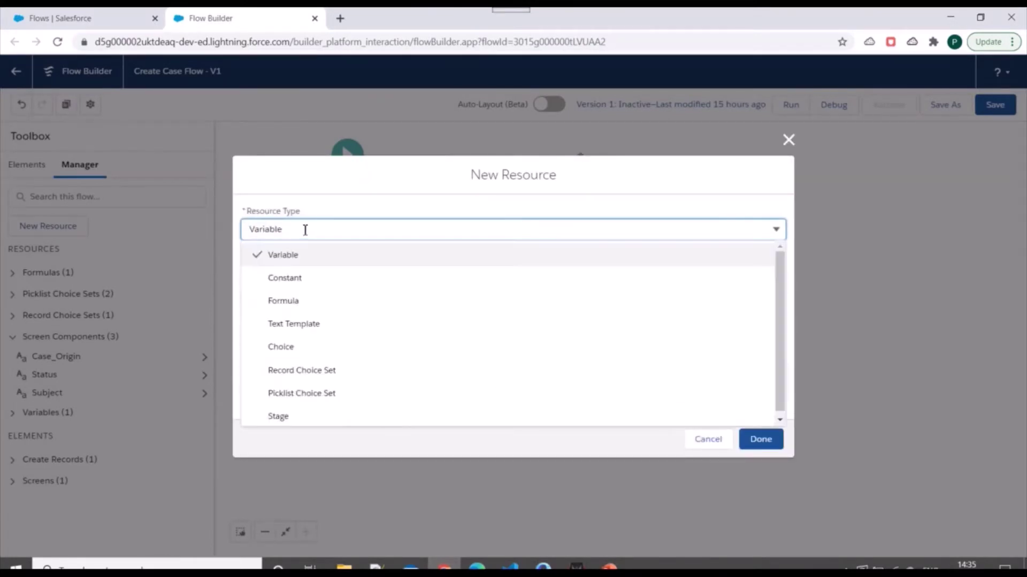
left_click(345, 209)
left_click(287, 285)
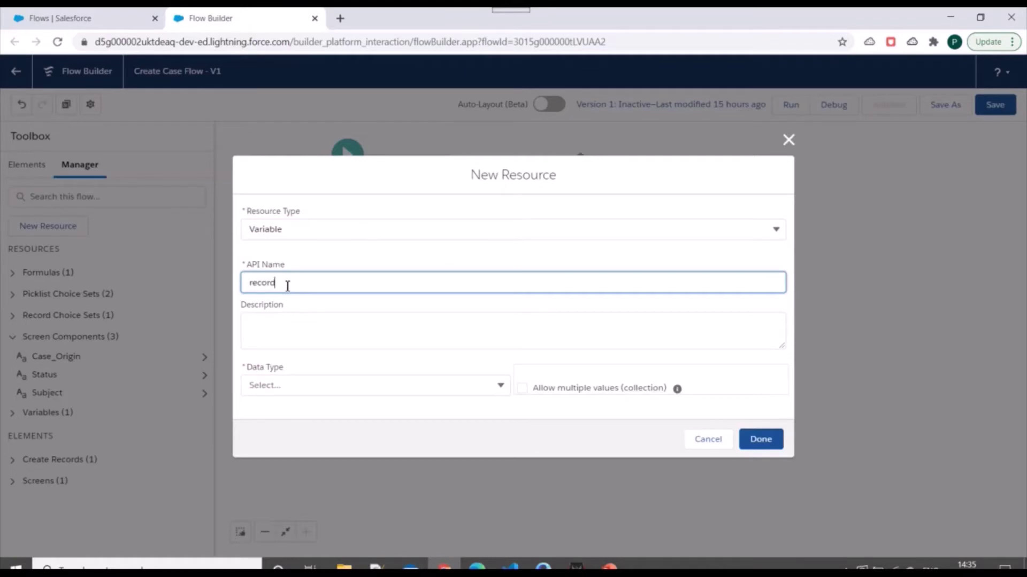
left_click(319, 339)
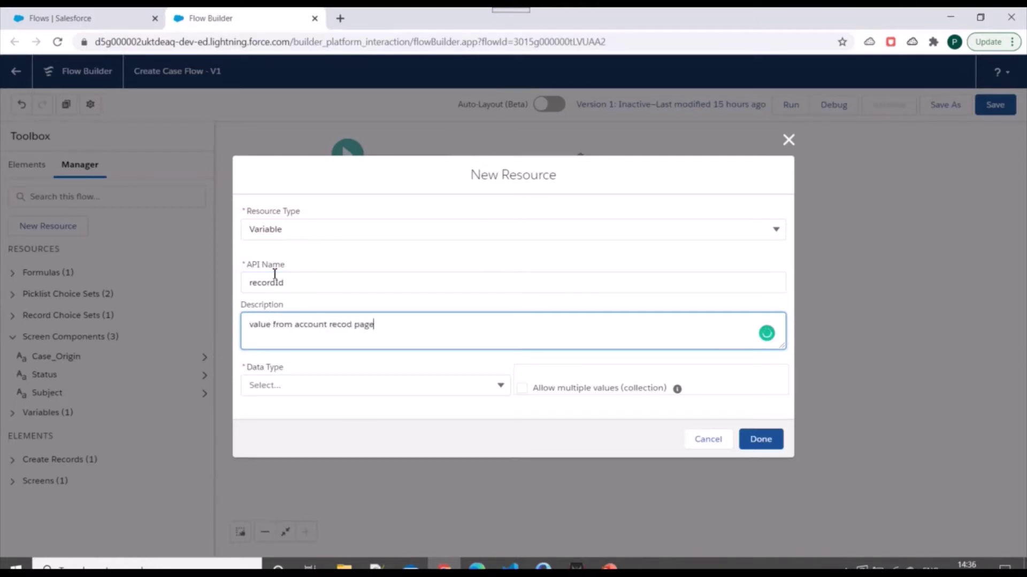
left_click(280, 384)
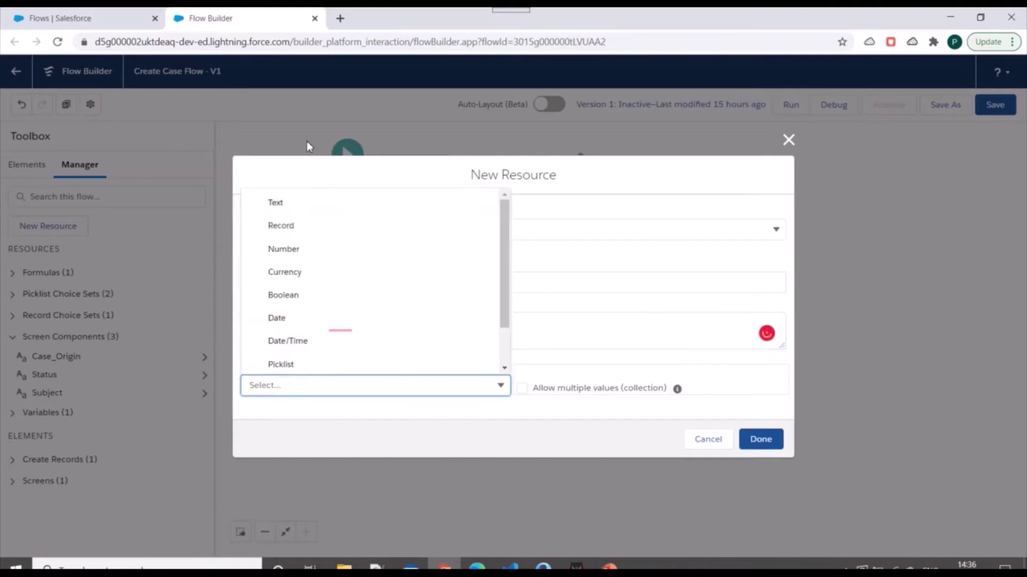
left_click(287, 211)
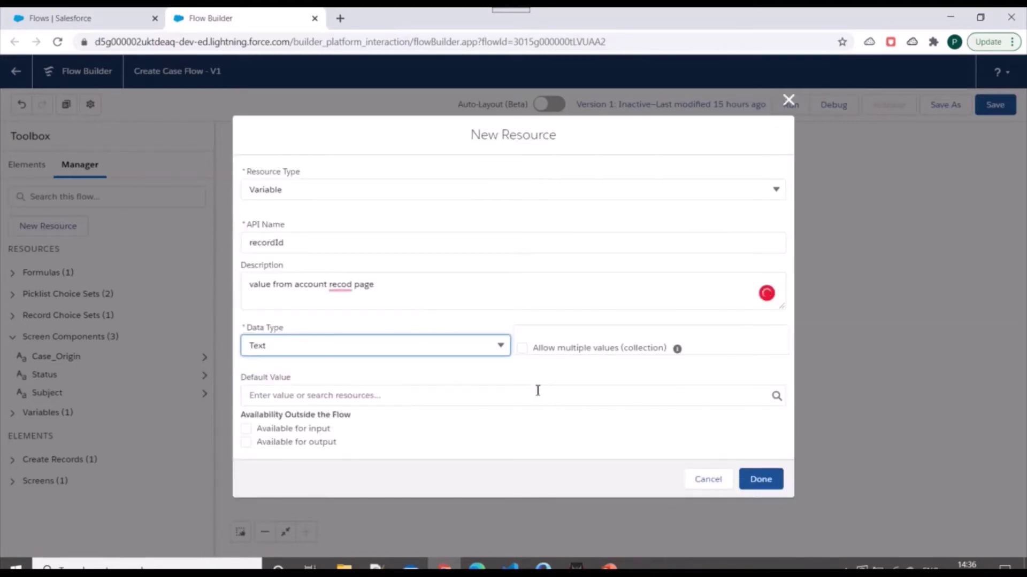
left_click(246, 429)
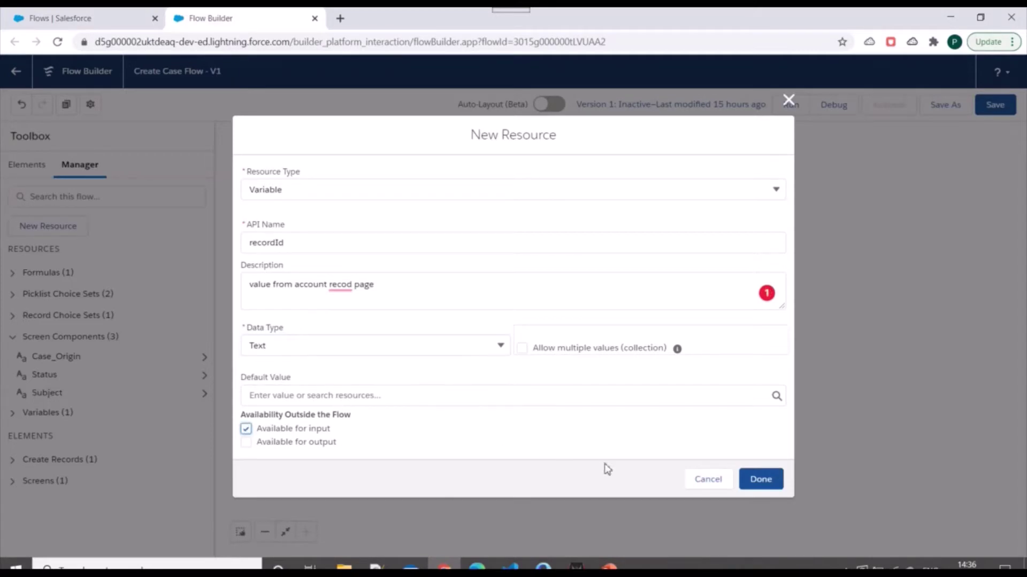
left_click(756, 480)
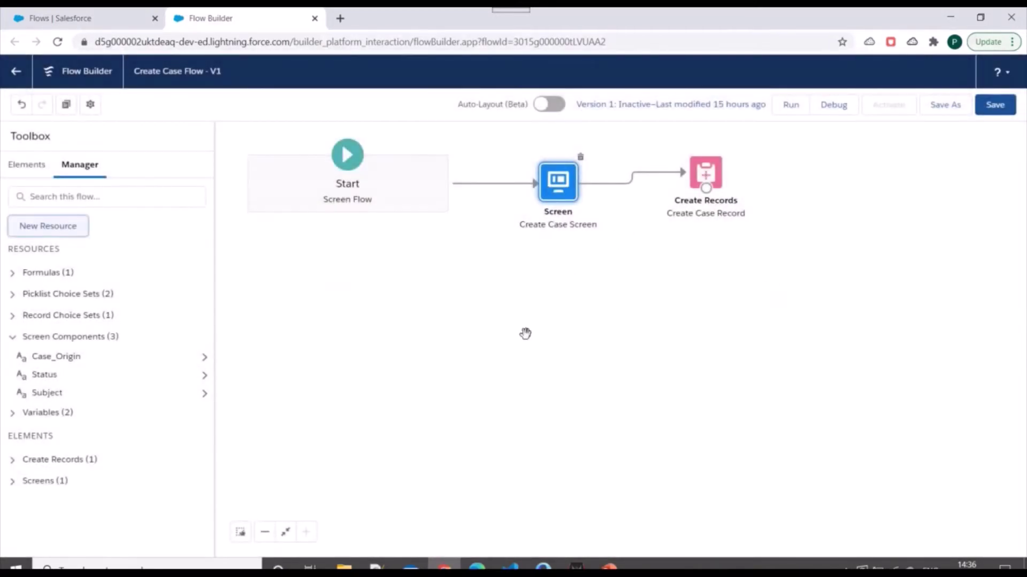
Add a new field assignment row to the Create Case Record element
double_click(561, 179)
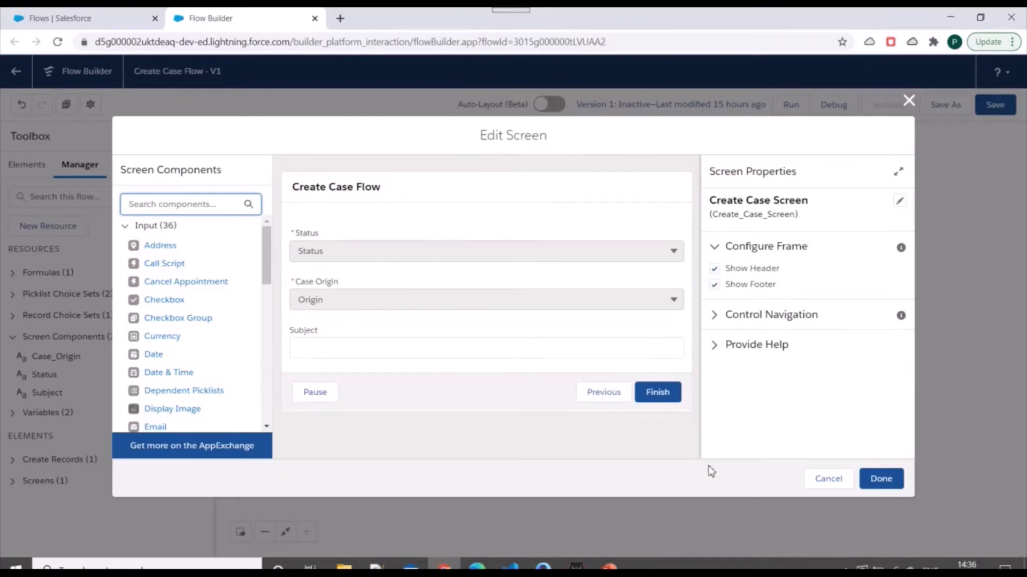
left_click(909, 100)
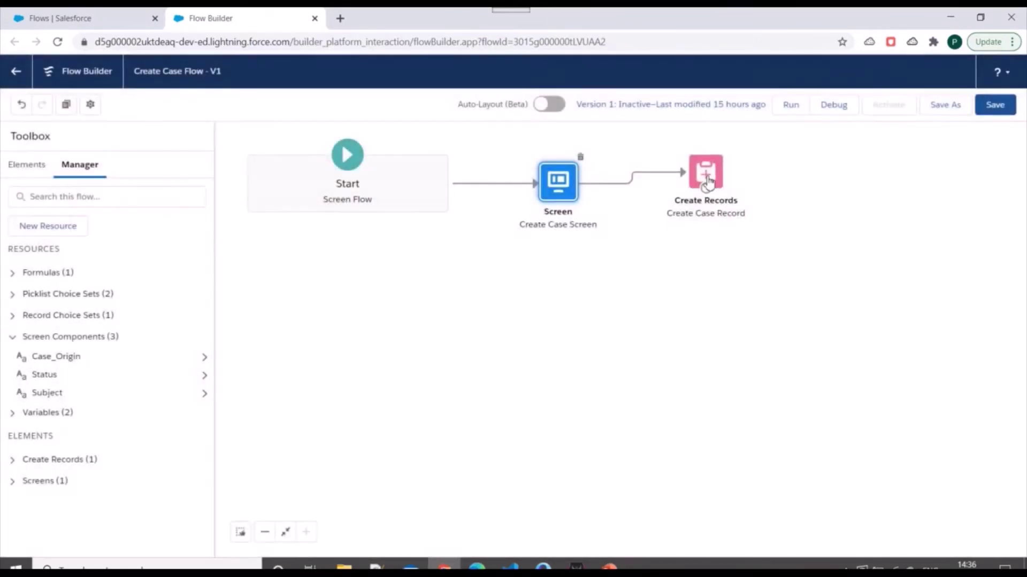
double_click(705, 172)
scroll(449, 325, "down", 2)
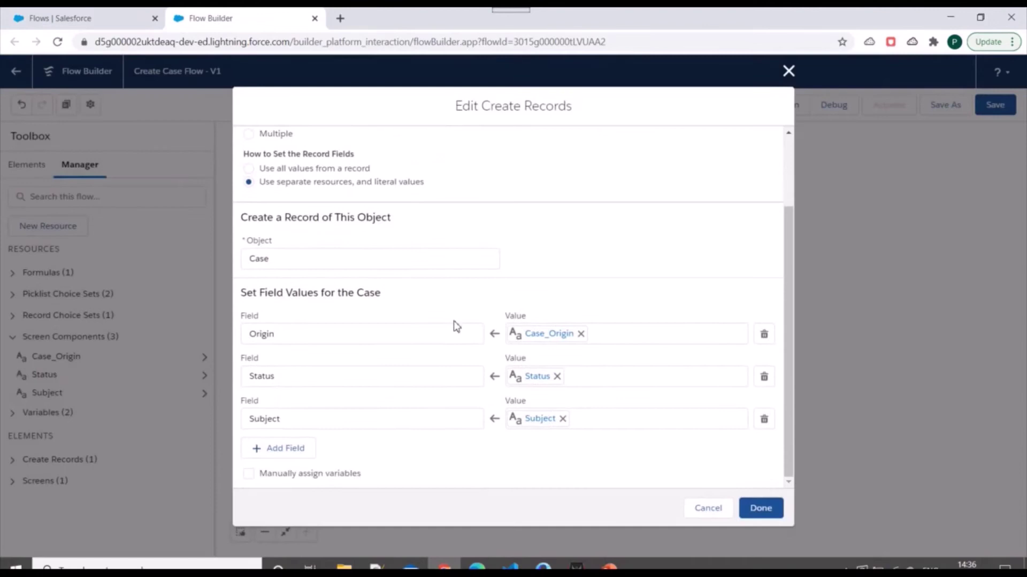
left_click(290, 452)
scroll(323, 367, "down", 1)
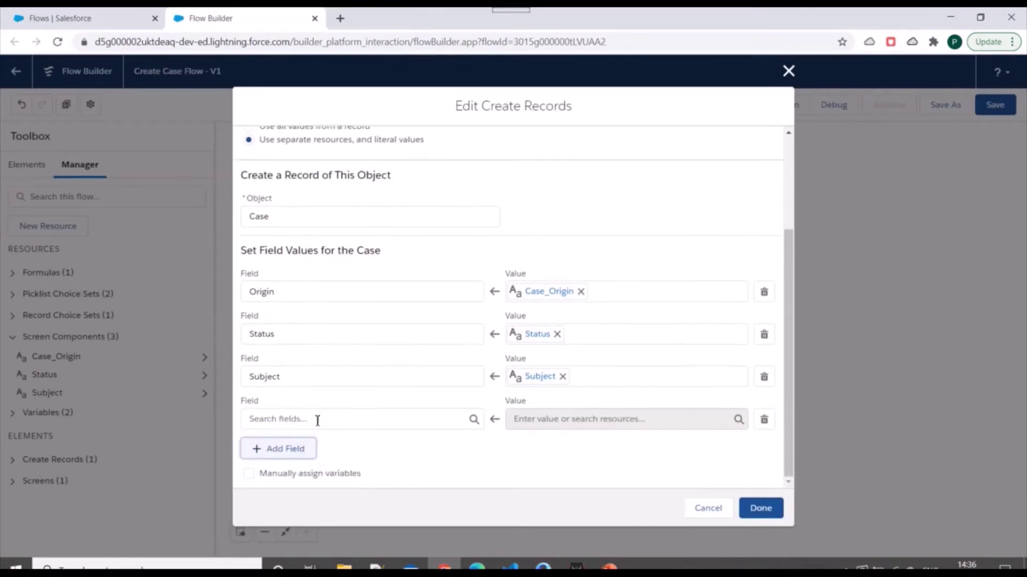
Map the case's AccountId field to the {!recordId} variable and confirm
left_click(316, 419)
left_click(316, 250)
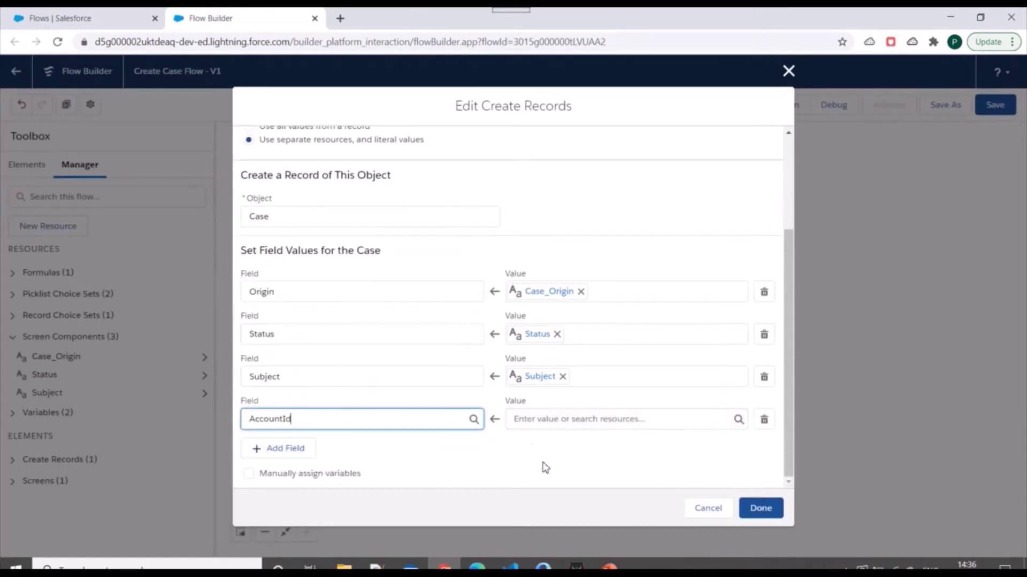
left_click(567, 422)
scroll(595, 326, "down", 3)
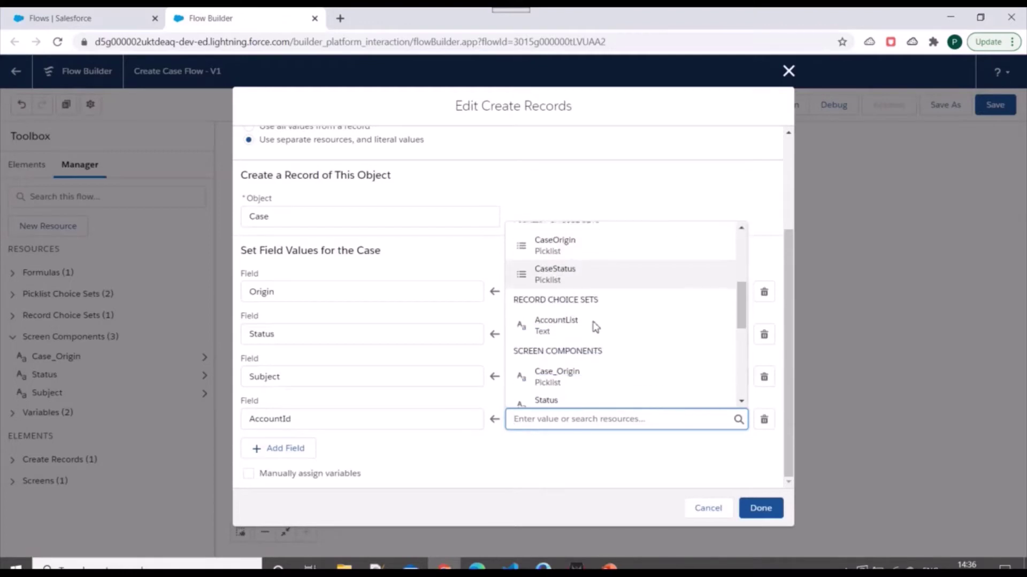
scroll(556, 342, "down", 2)
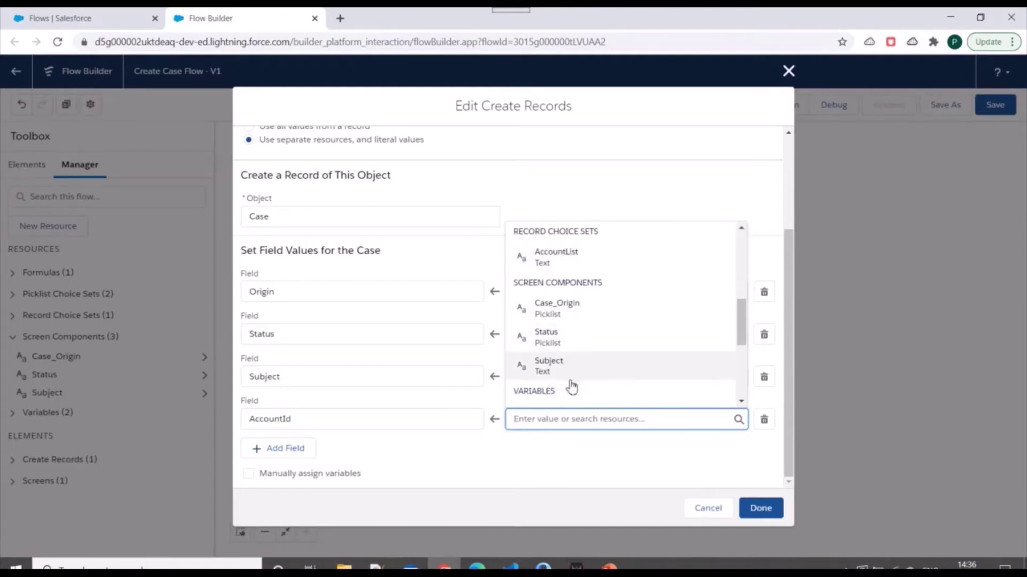
scroll(571, 386, "down", 3)
left_click(553, 314)
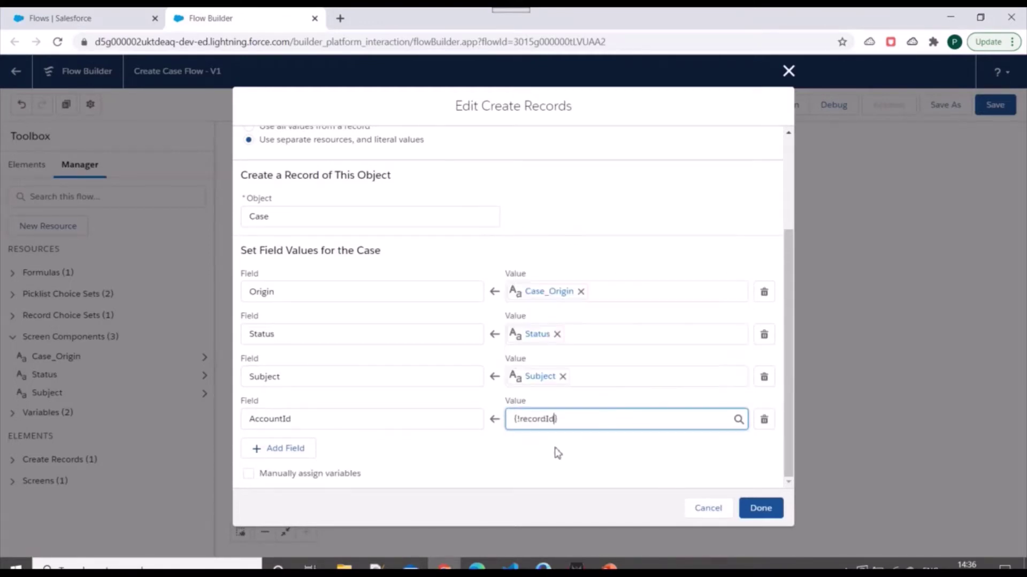
left_click(755, 509)
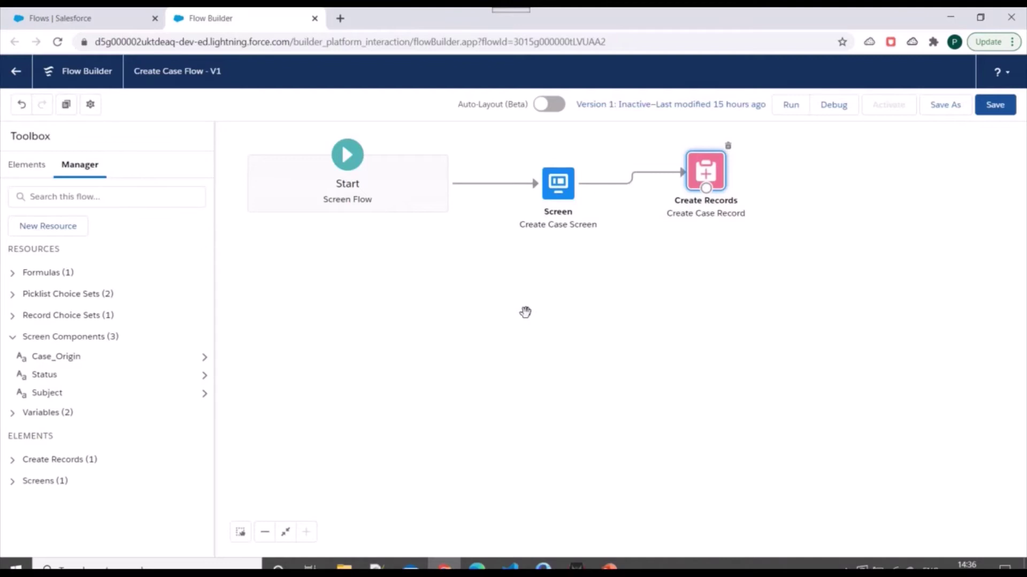
Save and activate Create Case Flow as Version 1, then return to the All Flows list
left_click(692, 344)
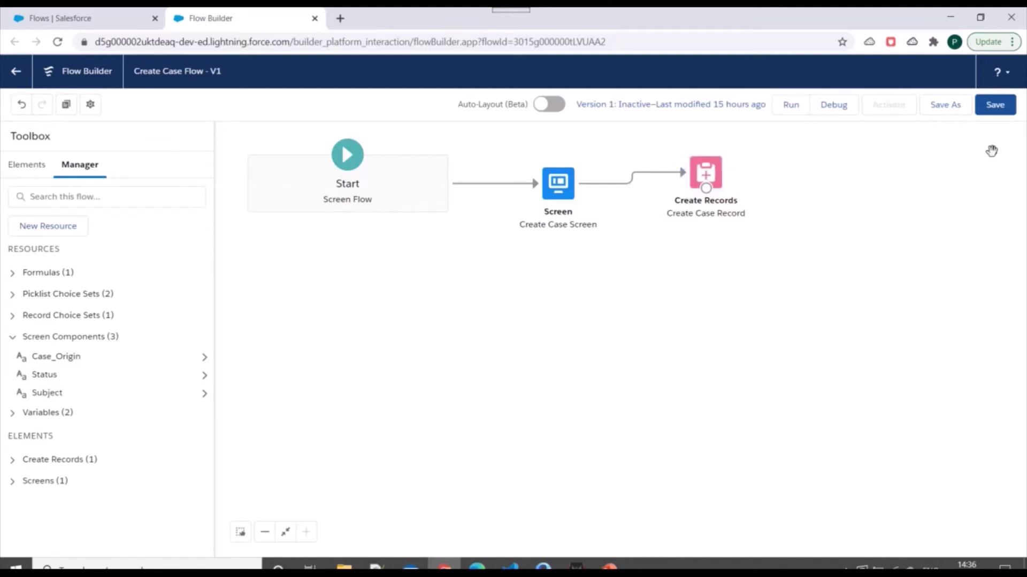
left_click(995, 106)
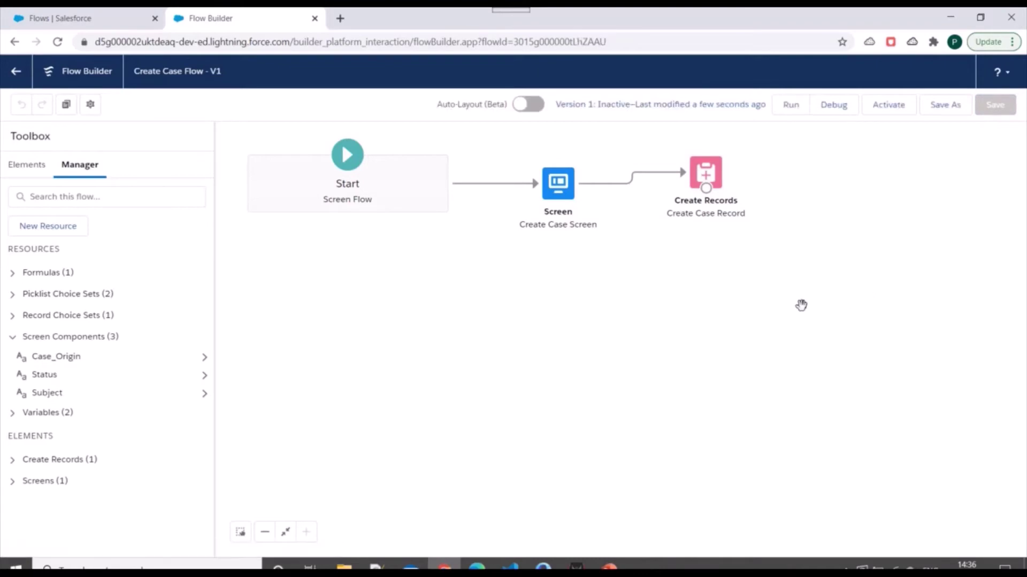
left_click(893, 107)
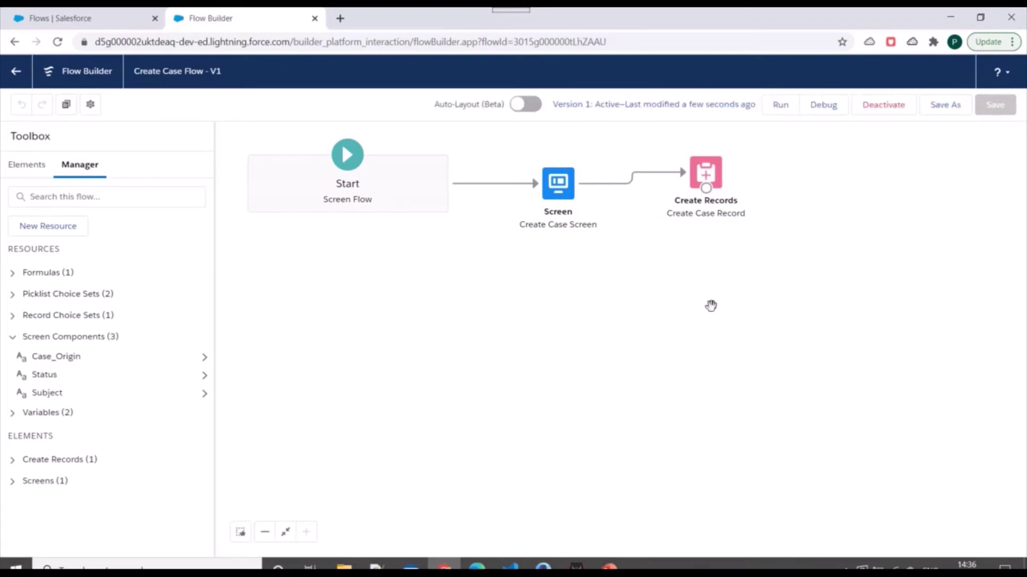
left_click(47, 16)
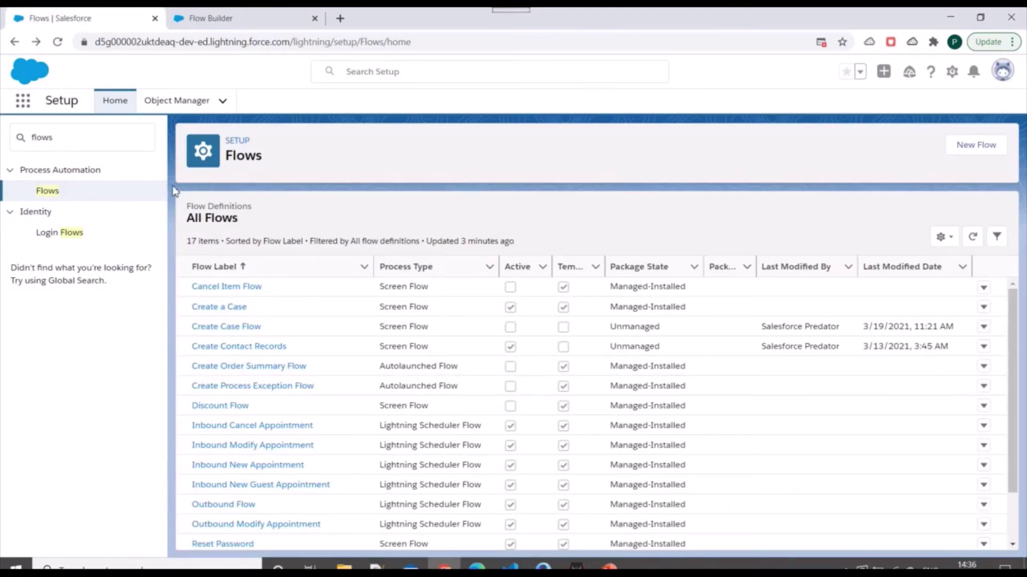
Search Setup Quick Find for 'object', replacing the earlier 'account' search
double_click(69, 140)
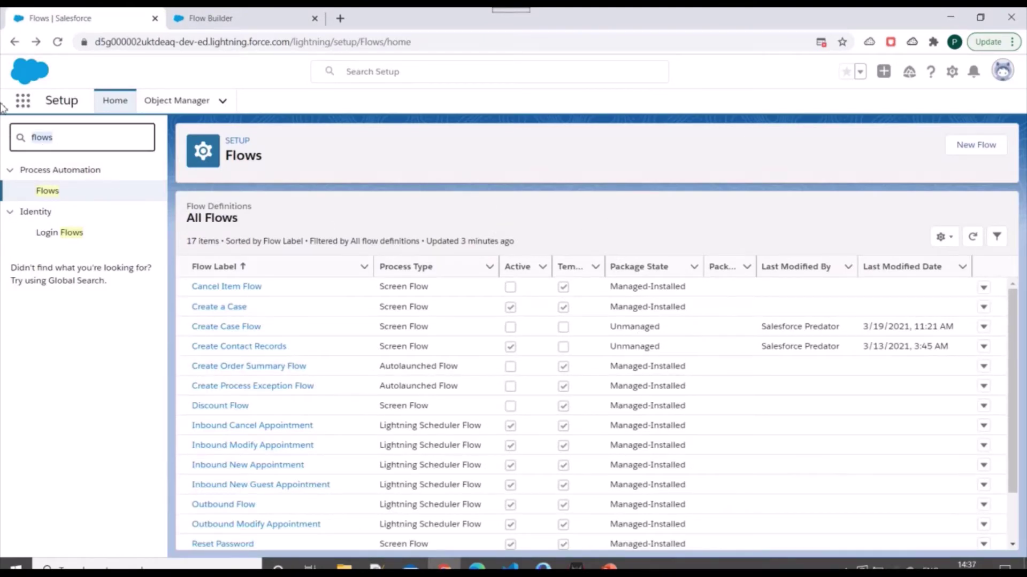
type("account")
left_click_drag(76, 135, 16, 126)
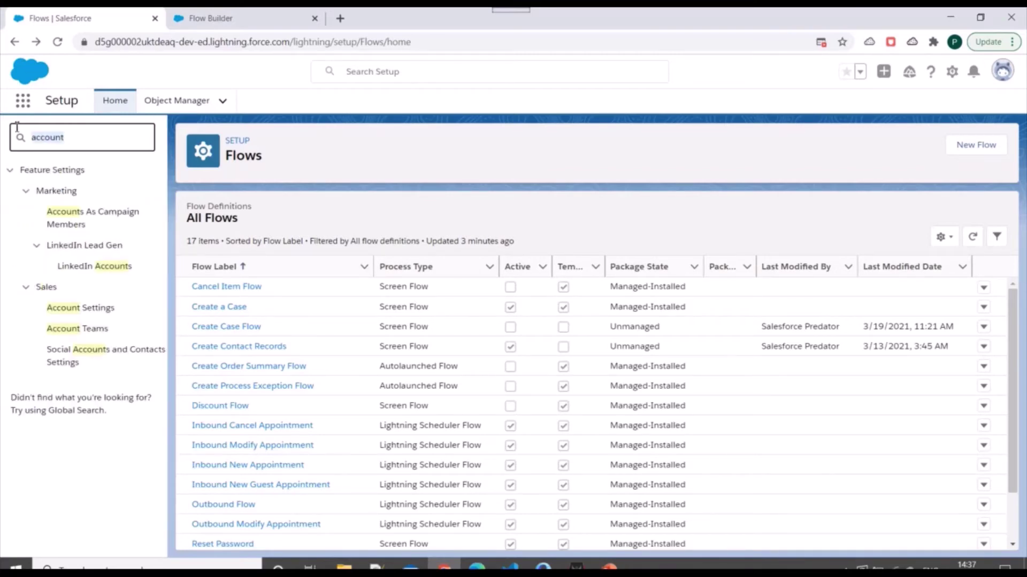
type("object man")
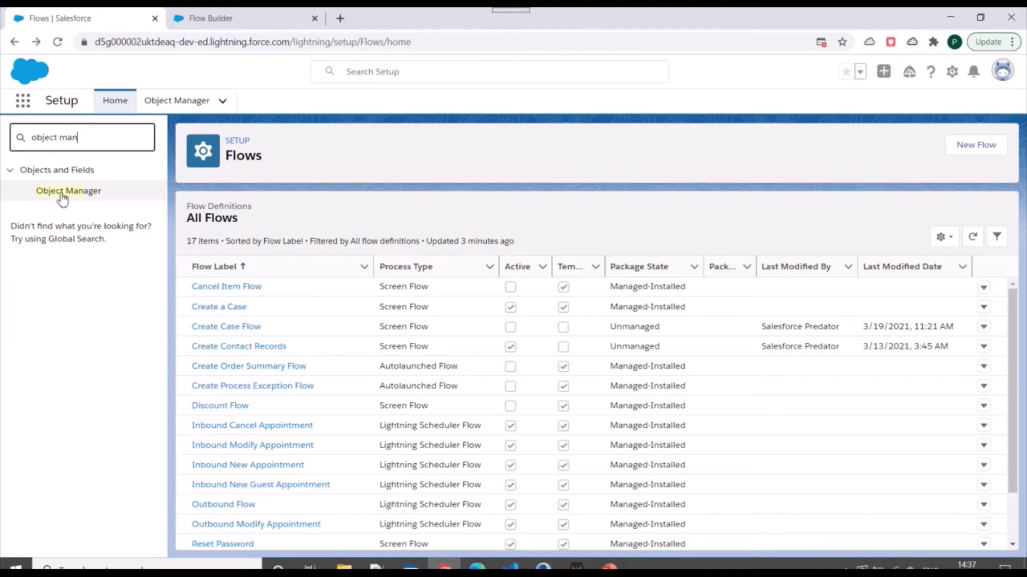
Go to Object Manager > Account > Buttons, Links, and Actions
left_click(66, 192)
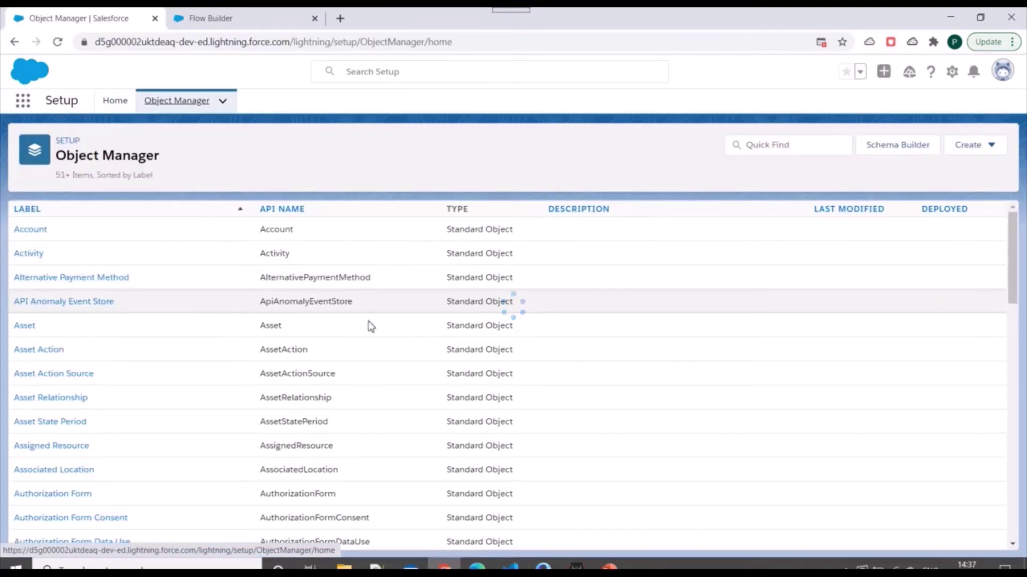
left_click(33, 231)
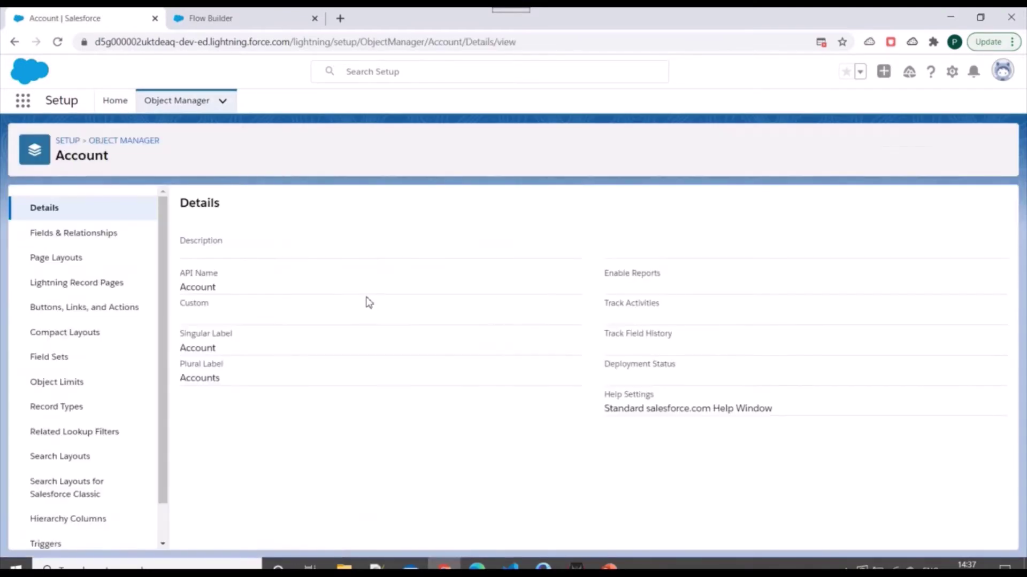
left_click(85, 311)
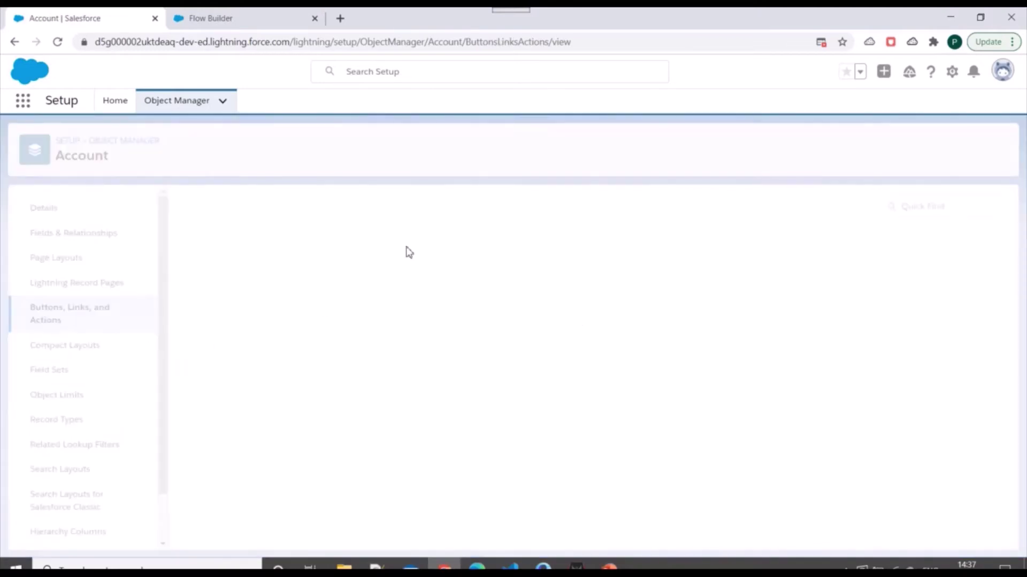
scroll(782, 328, "down", 3)
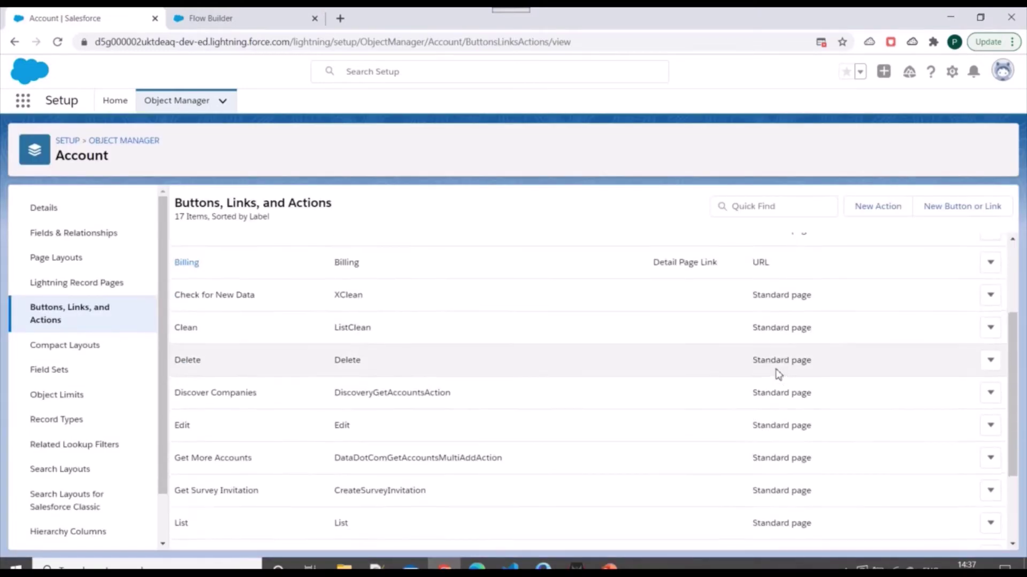
scroll(909, 321, "up", 3)
Start a new Account action of type Flow using Create Case Flow
left_click(877, 206)
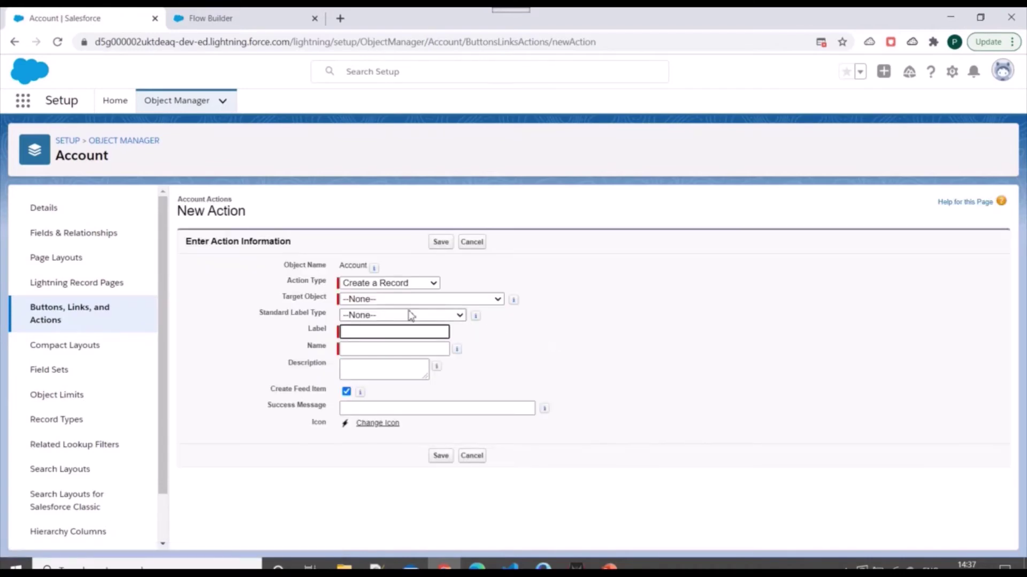
left_click_drag(286, 280, 328, 282)
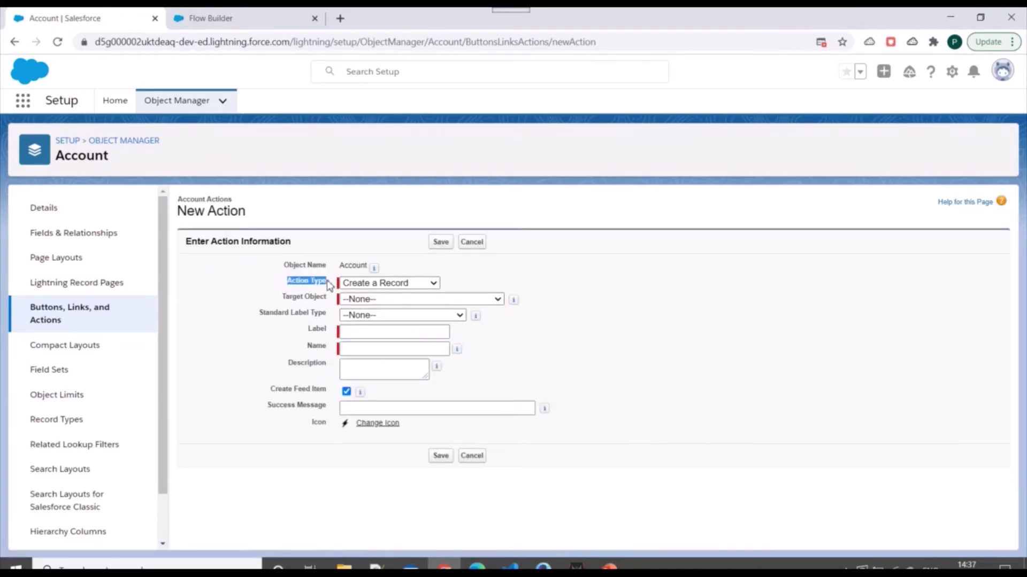
left_click(375, 284)
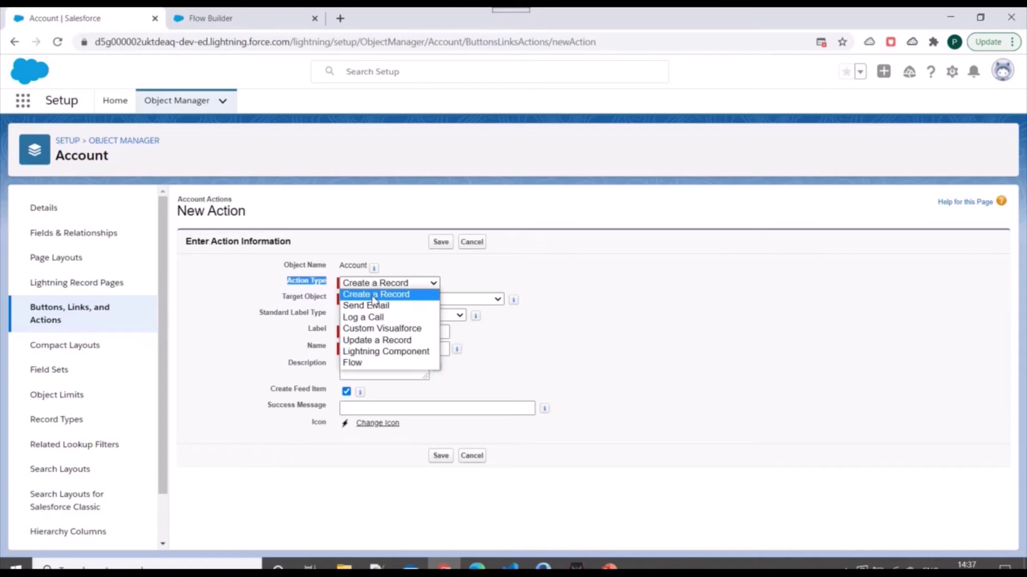
left_click(354, 363)
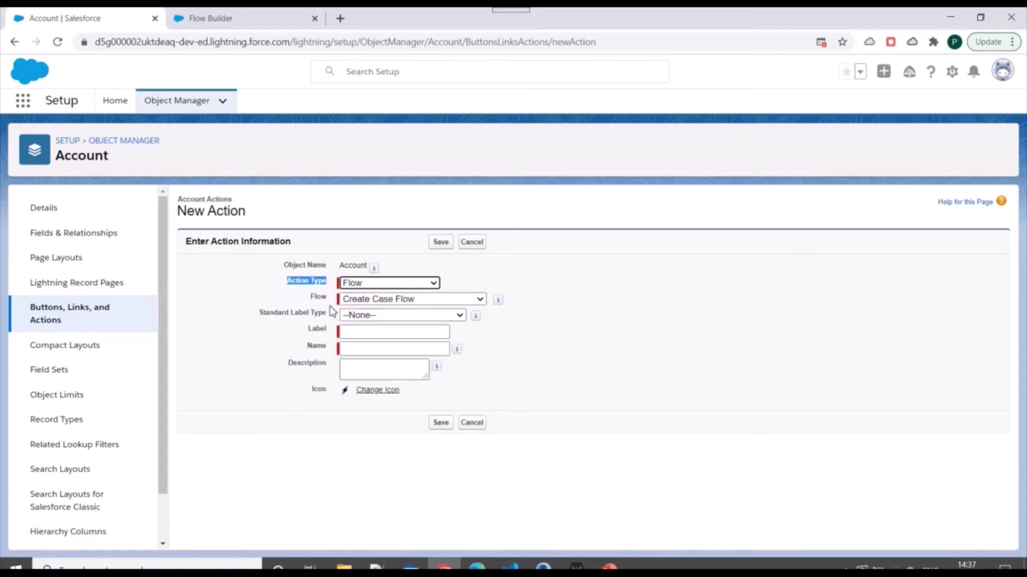
left_click(365, 301)
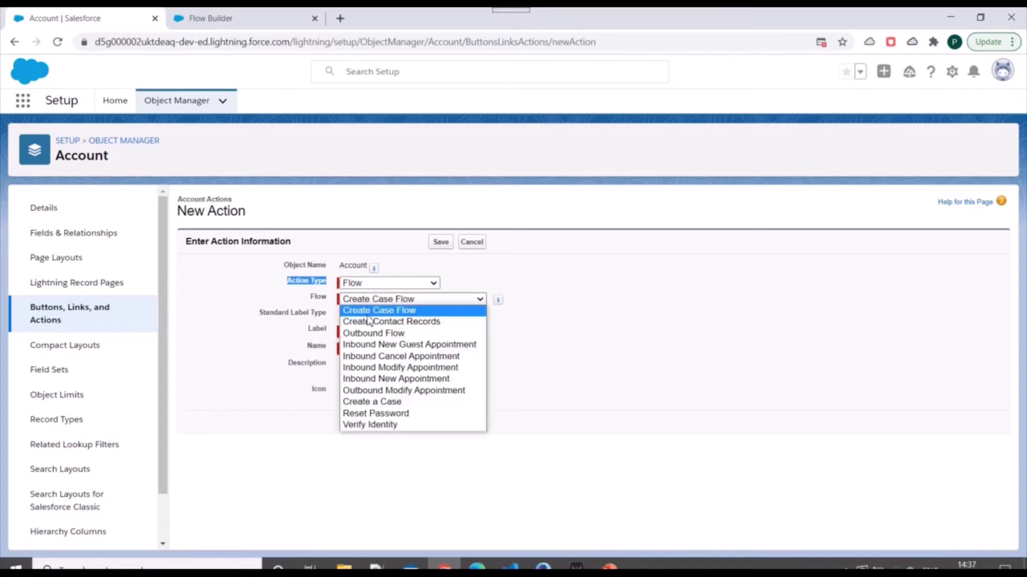
left_click(384, 312)
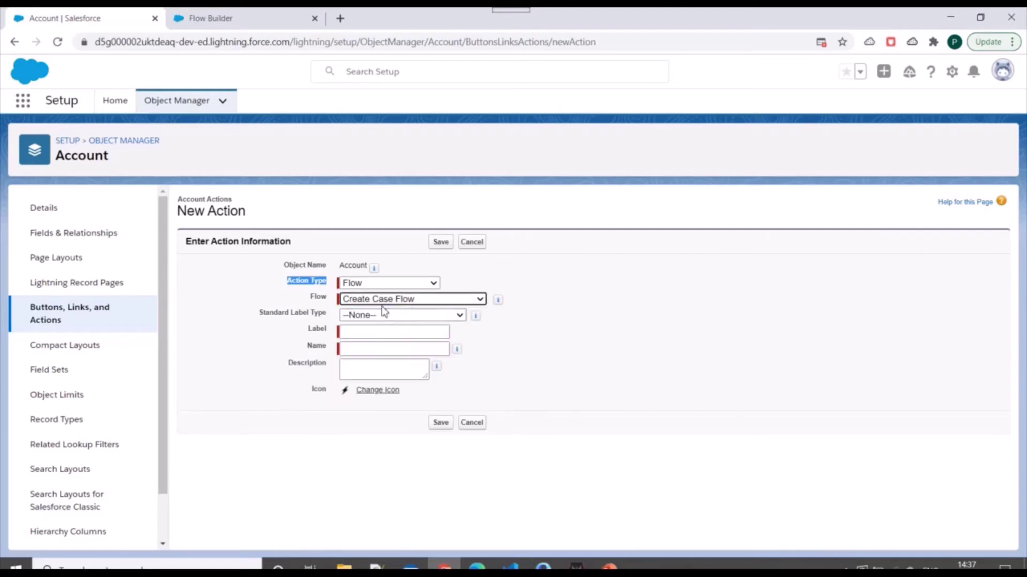
left_click(572, 306)
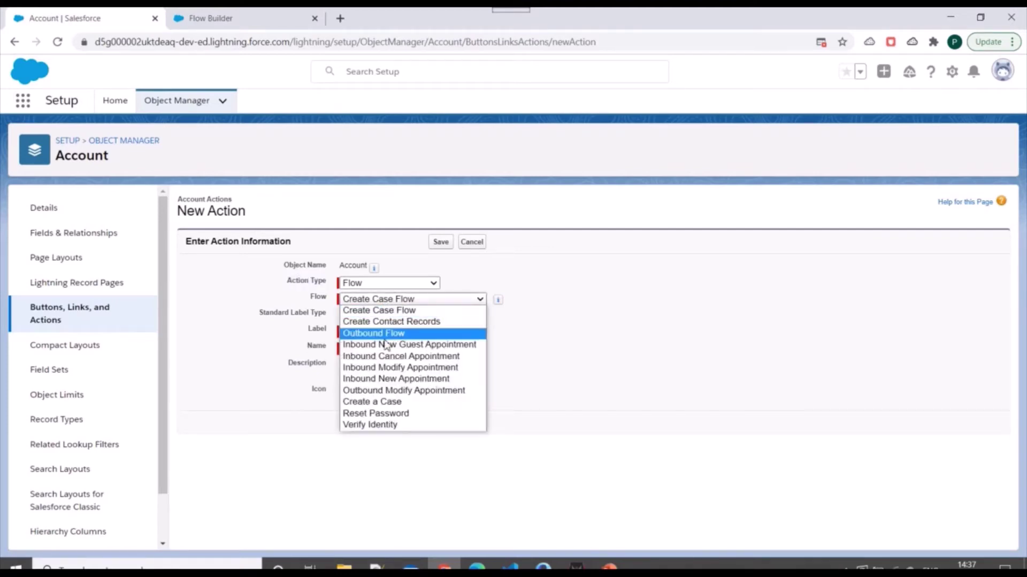
left_click(388, 311)
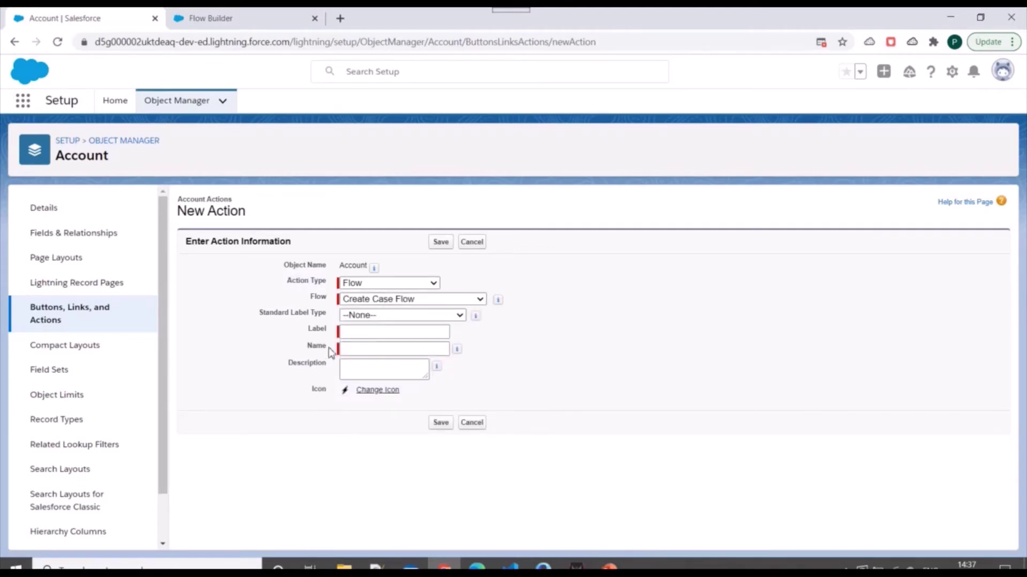
Label the action 'Create Case', let the Name auto-fill, and save it
left_click(365, 333)
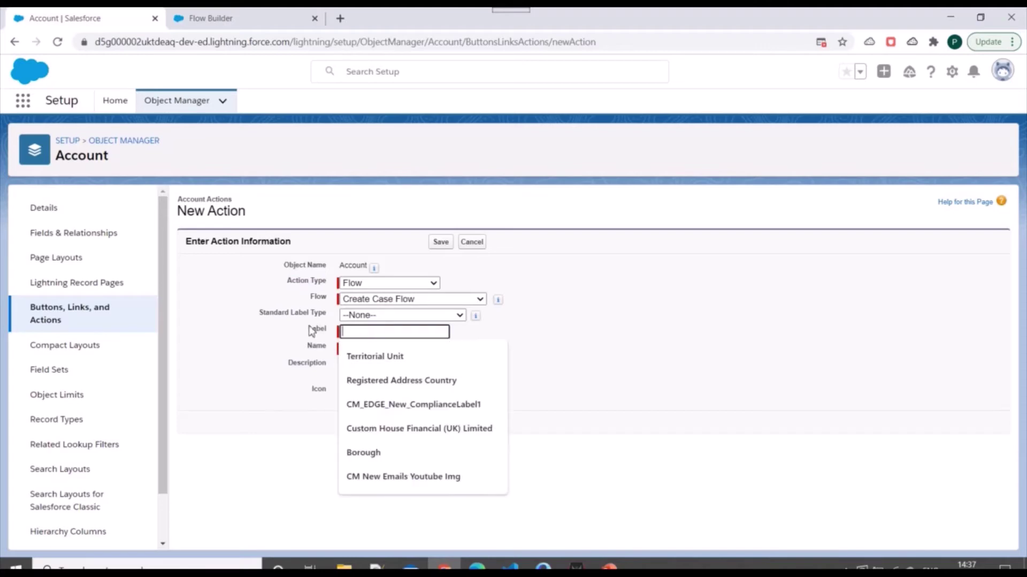
type("Create")
key("Return")
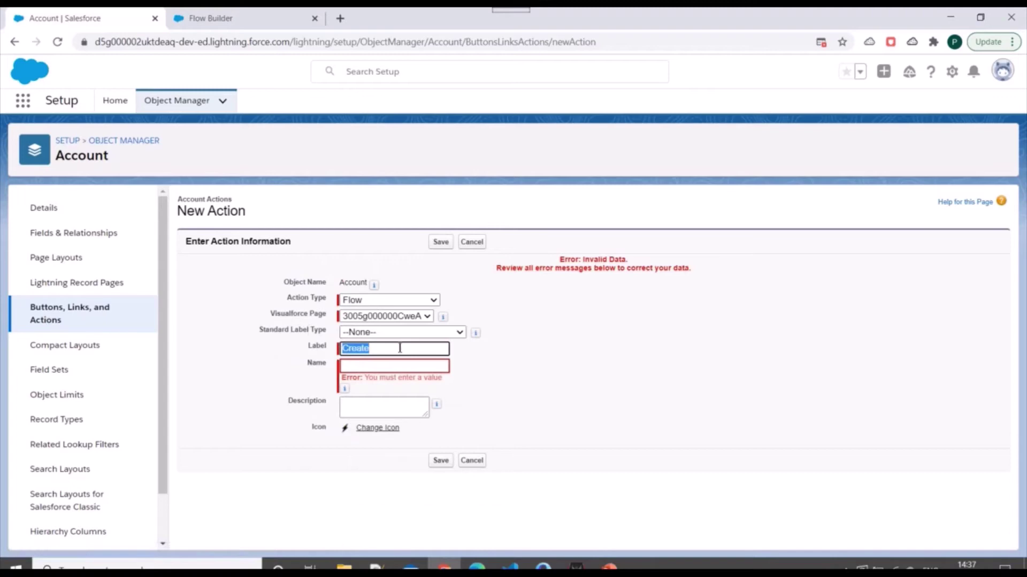
left_click(400, 348)
left_click(528, 384)
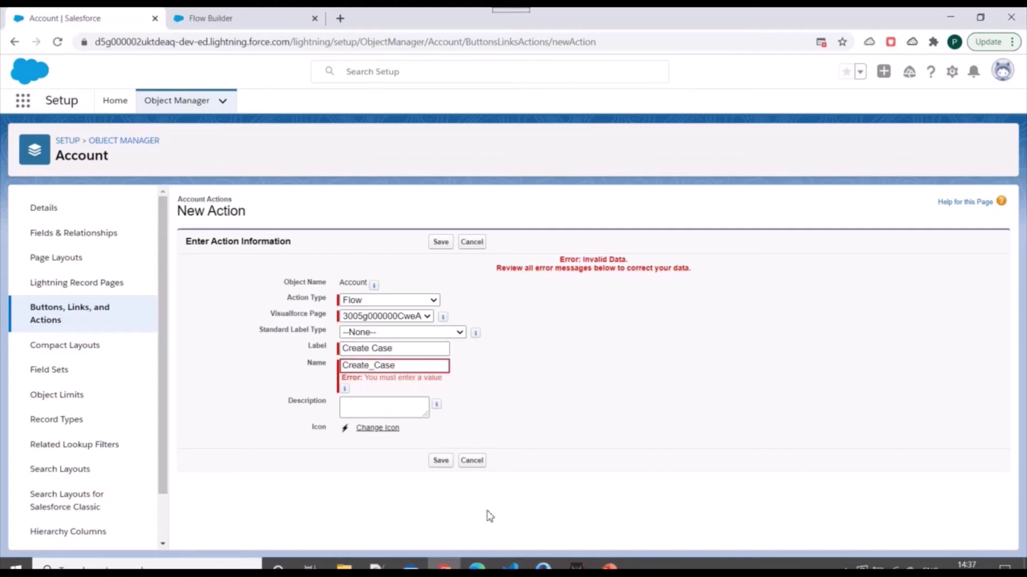
left_click(440, 241)
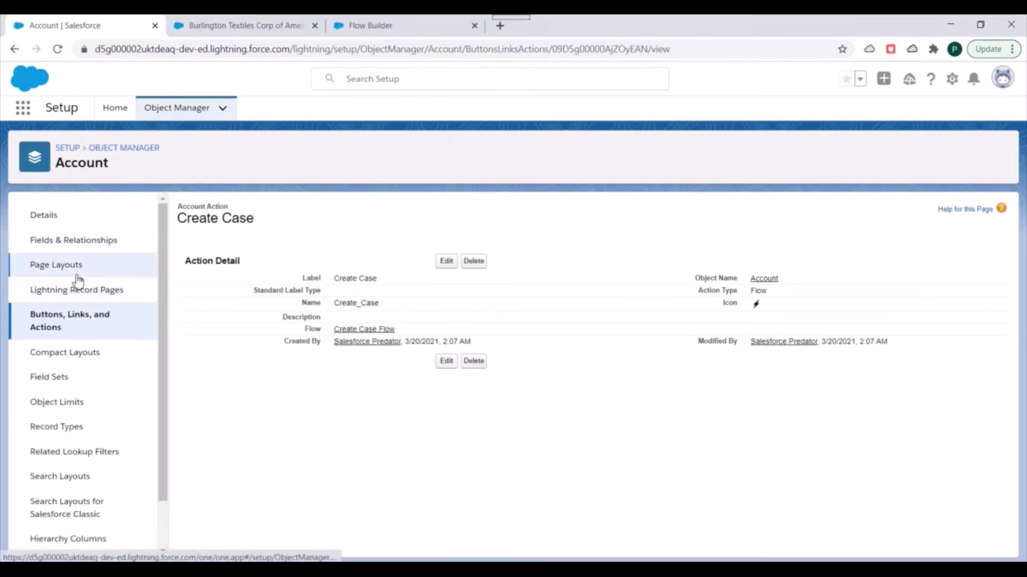
Drag Create Case into Account Layout's Lightning Experience Actions and save the layout
left_click(77, 266)
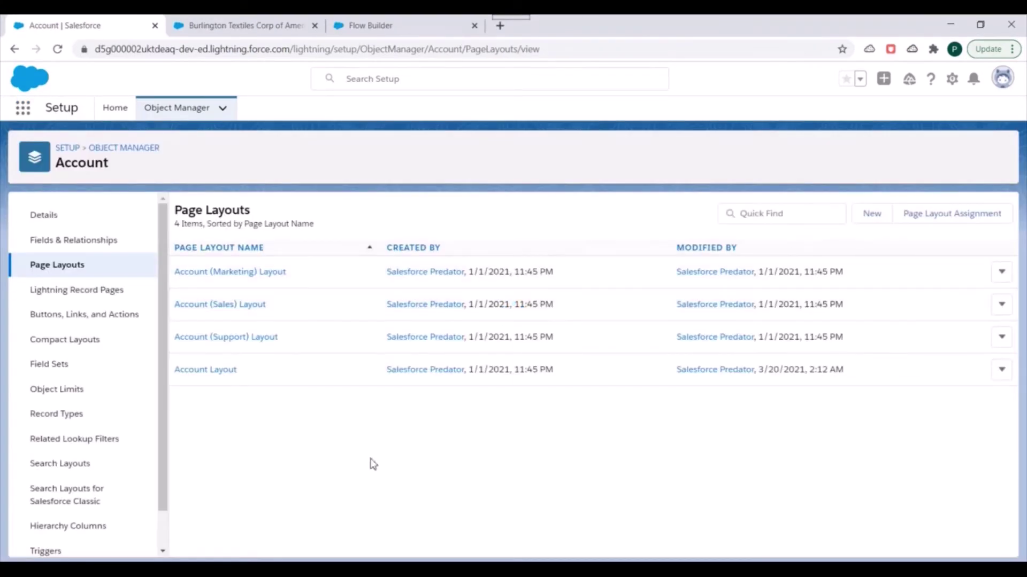
left_click(214, 371)
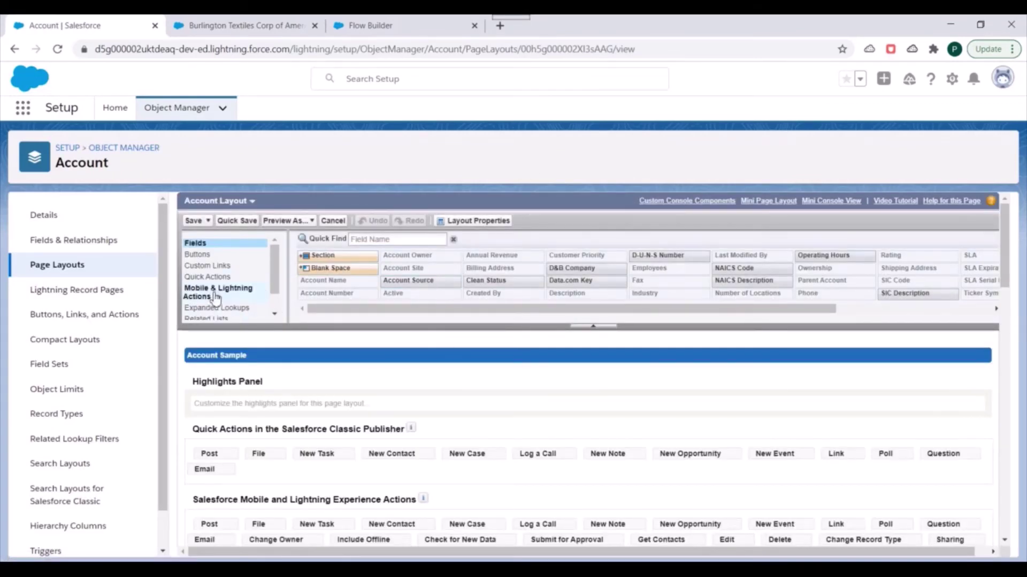
left_click(216, 293)
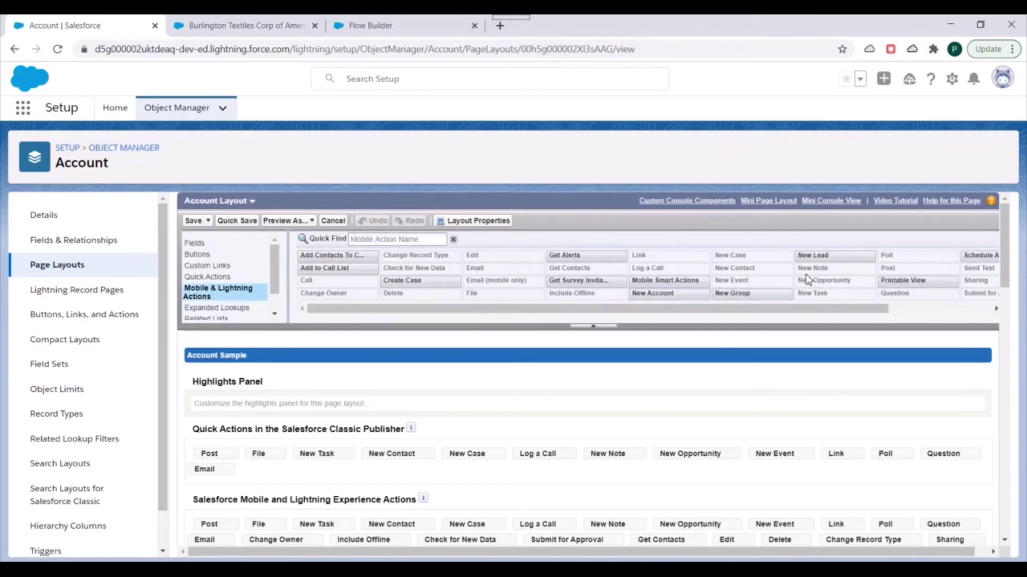
mouse_move(754, 316)
left_mouse_down()
mouse_move(866, 309)
mouse_move(764, 313)
left_mouse_up()
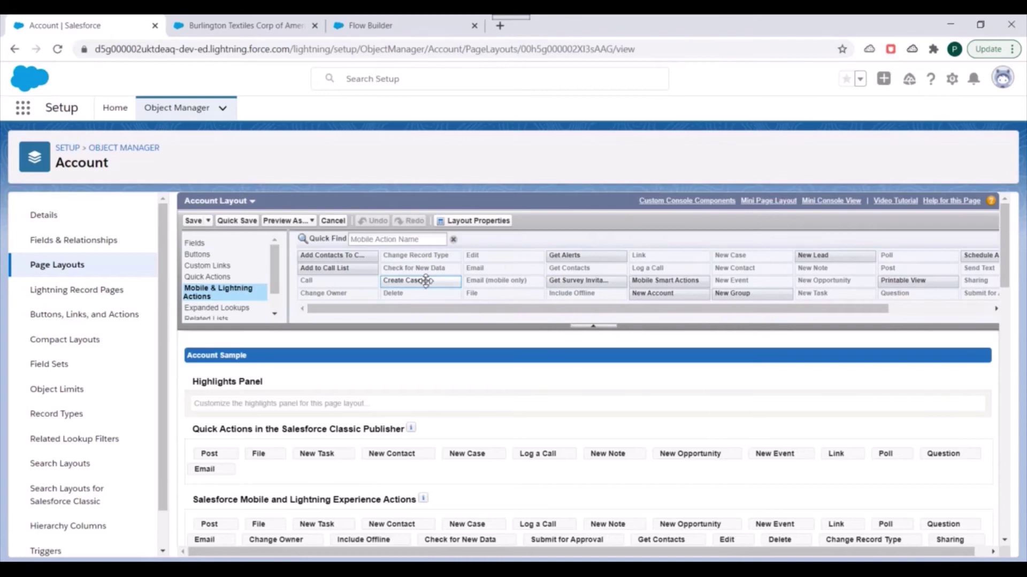
scroll(422, 280, "down", 3)
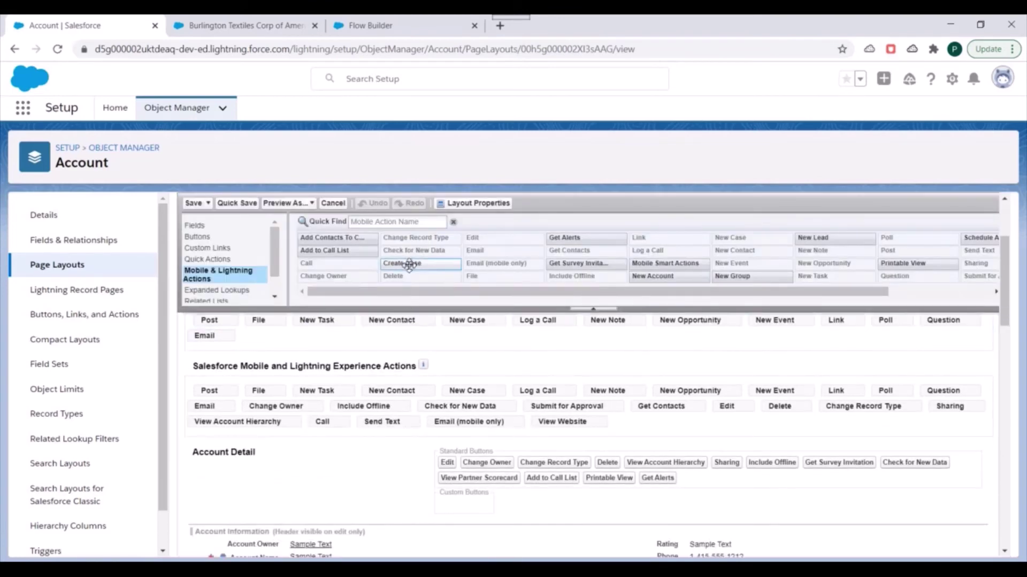
mouse_move(408, 263)
left_mouse_down()
mouse_move(431, 332)
mouse_move(278, 381)
mouse_move(459, 391)
mouse_move(632, 425)
left_mouse_up()
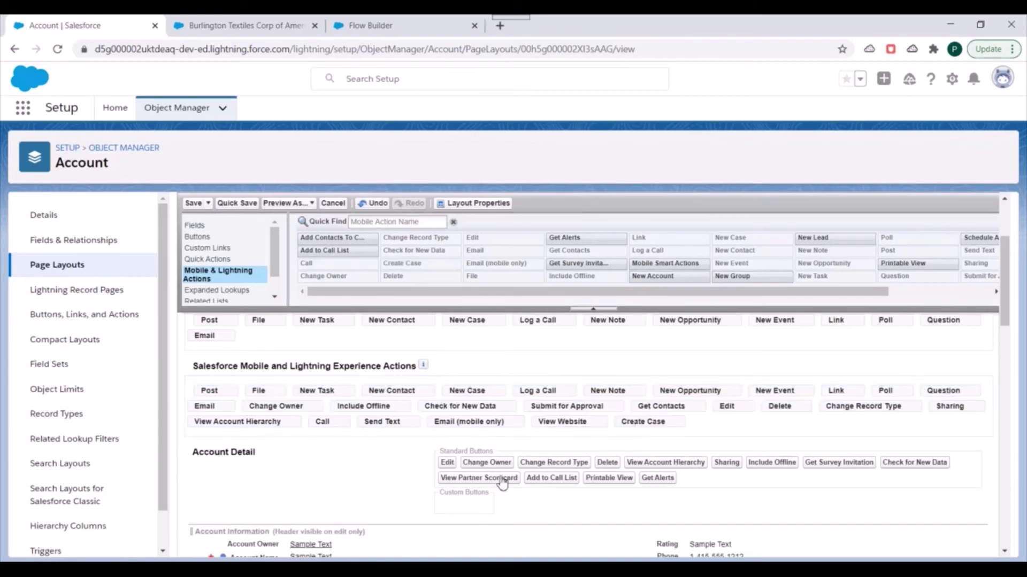
left_click(192, 203)
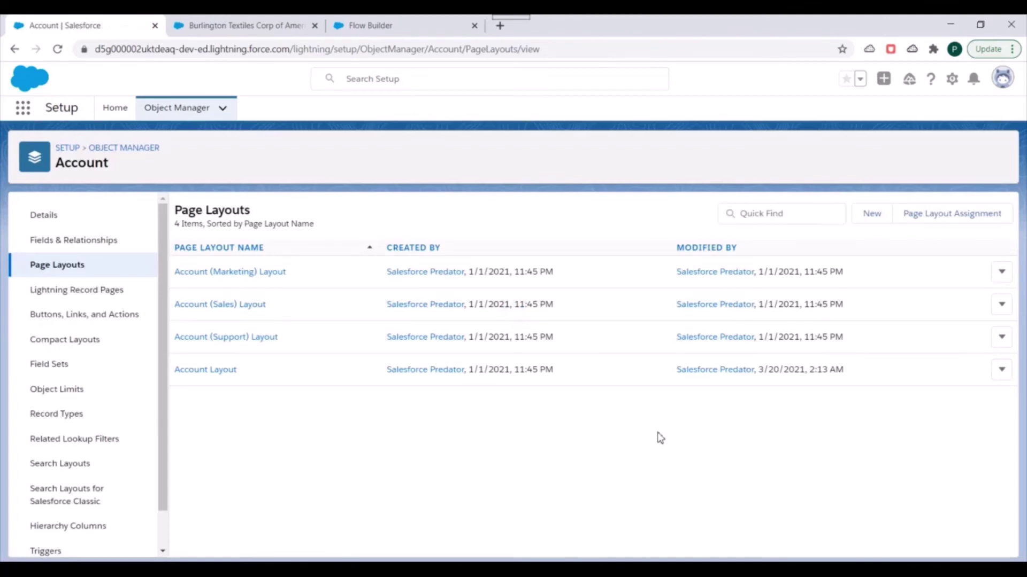
Open Burlington Textiles Corp of America from Accounts via App Launcher and show its extra actions
left_click(314, 25)
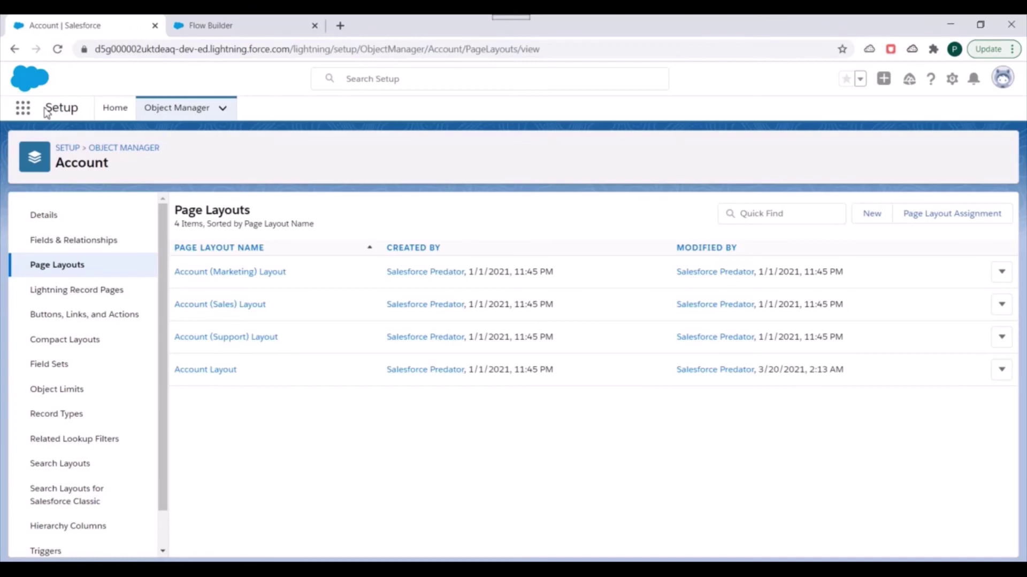
left_click(22, 108)
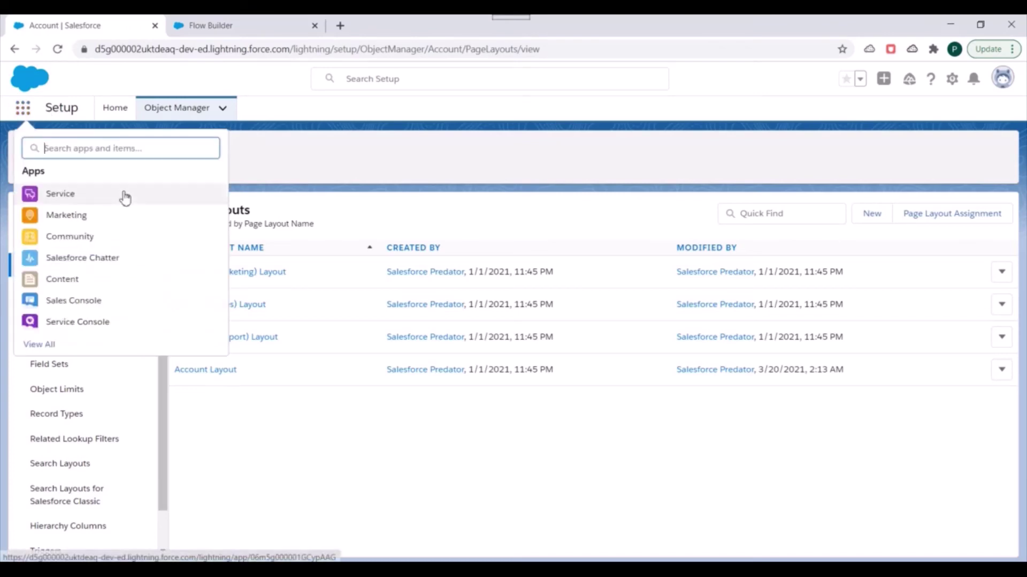
type("account")
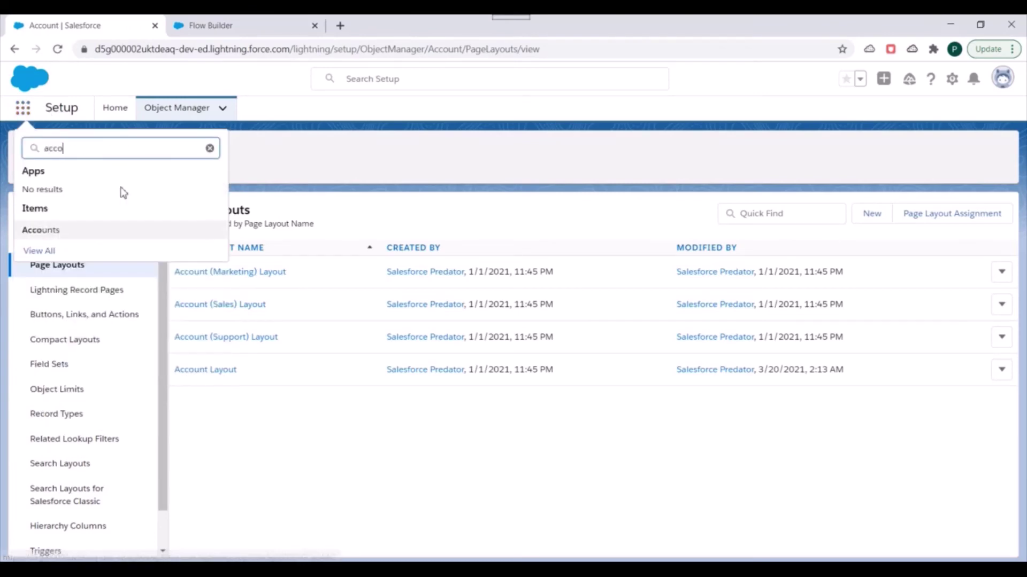
left_click(44, 230)
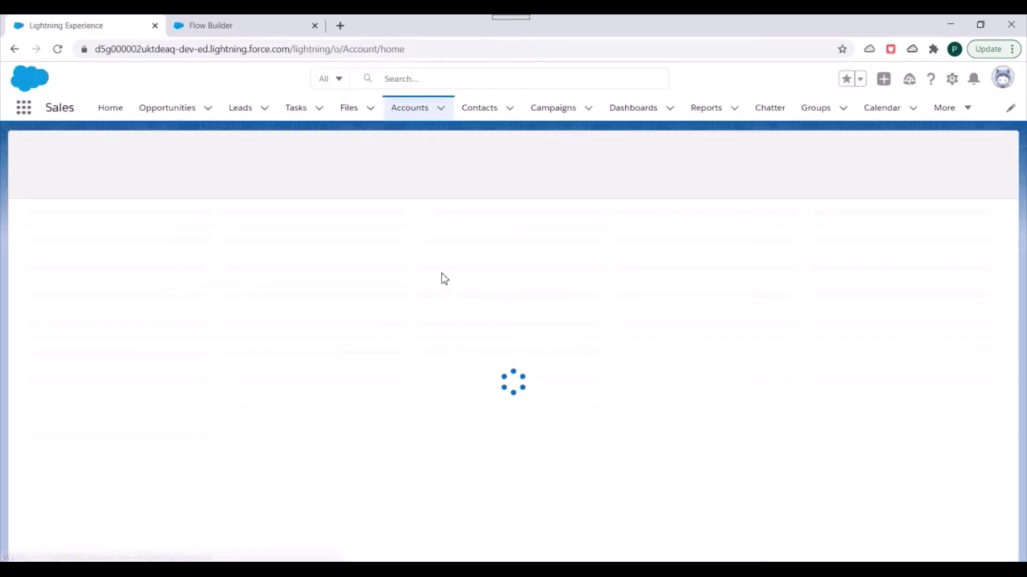
left_click(122, 229)
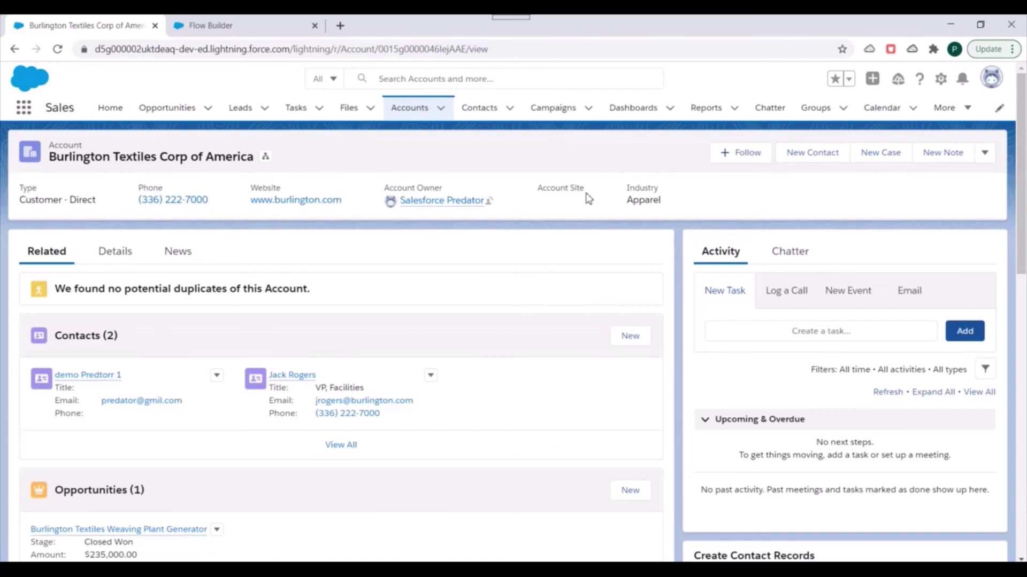
left_click(985, 153)
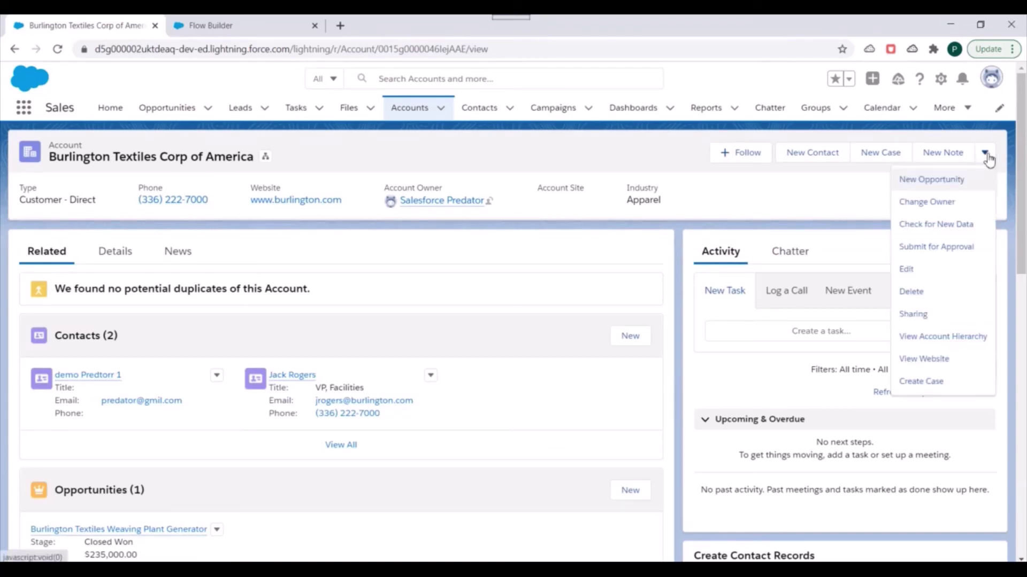
Submit a new case with Status Escalated, Origin Web and subject 'Quiick action case'
left_click(929, 383)
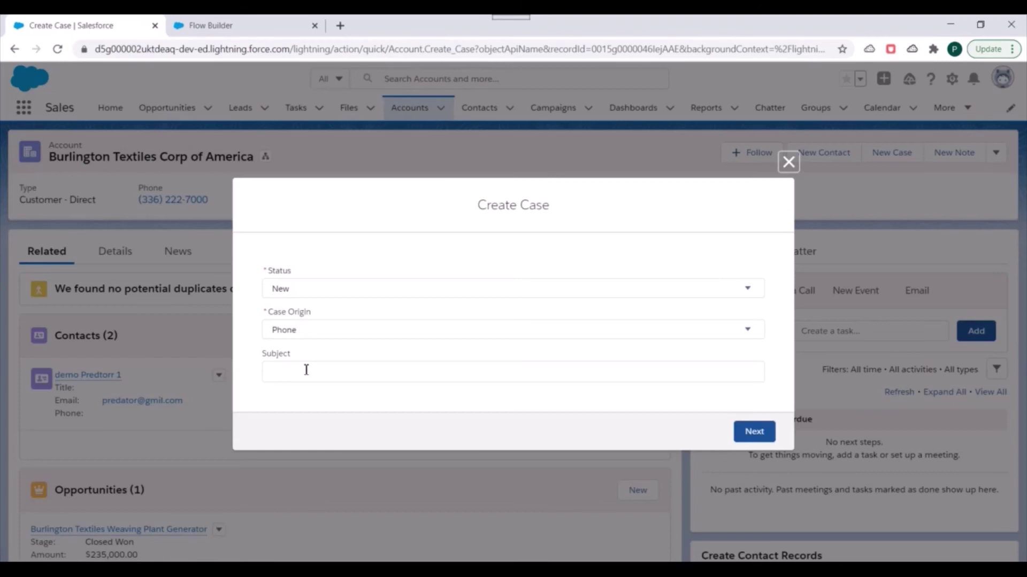
left_click(302, 288)
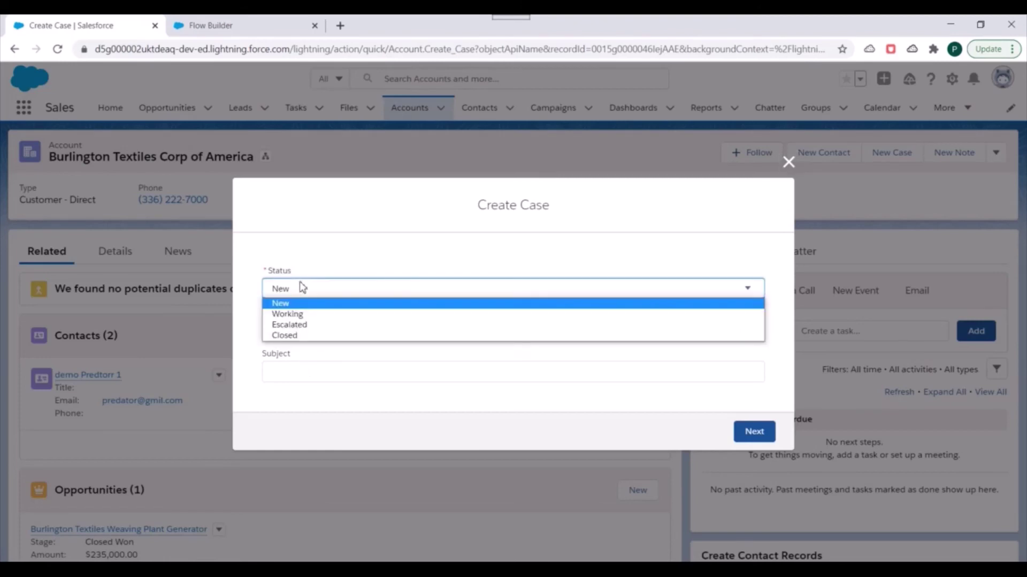
left_click(302, 325)
left_click(298, 330)
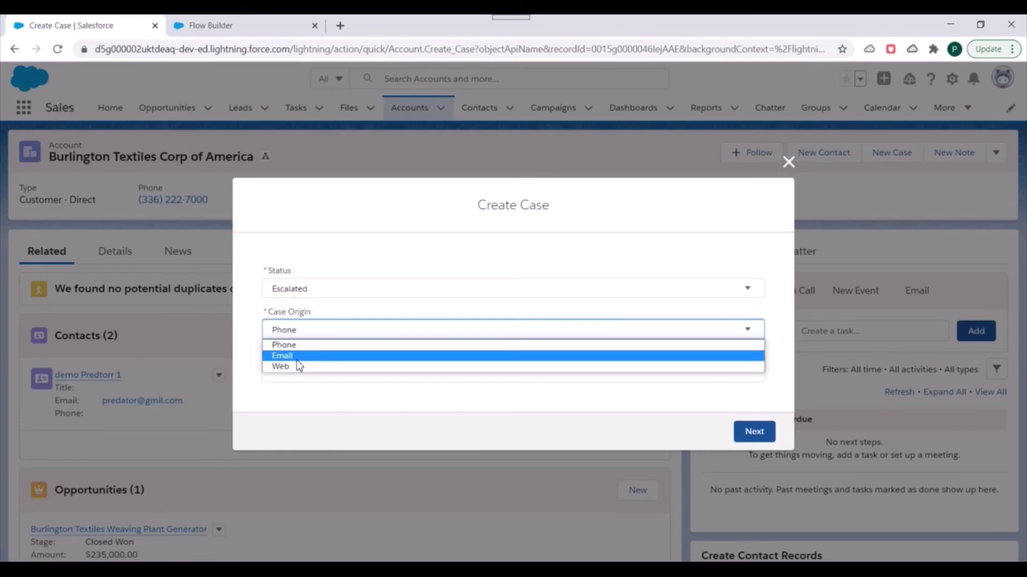
left_click(297, 367)
left_click(309, 369)
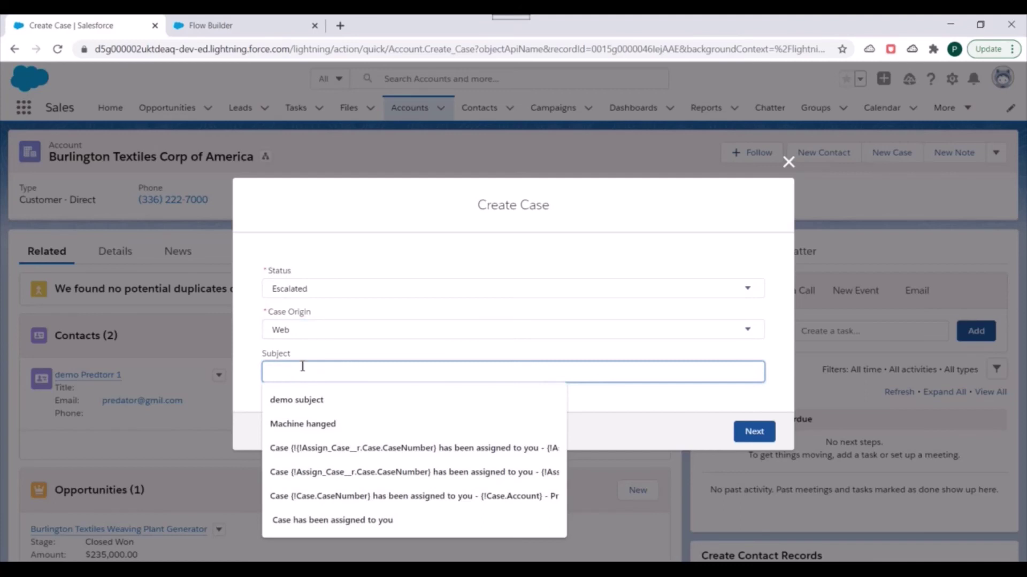
type("C")
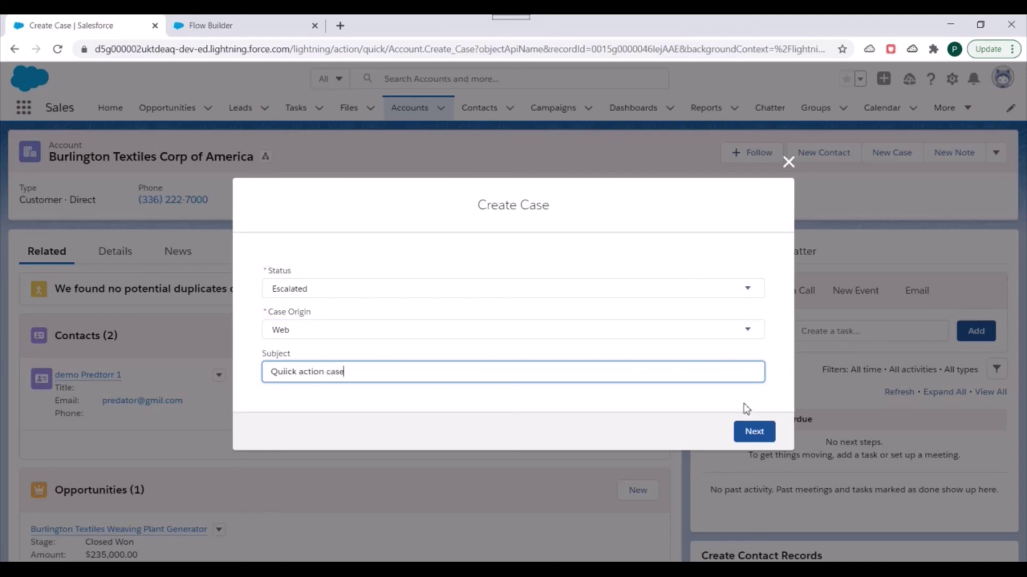
left_click(750, 431)
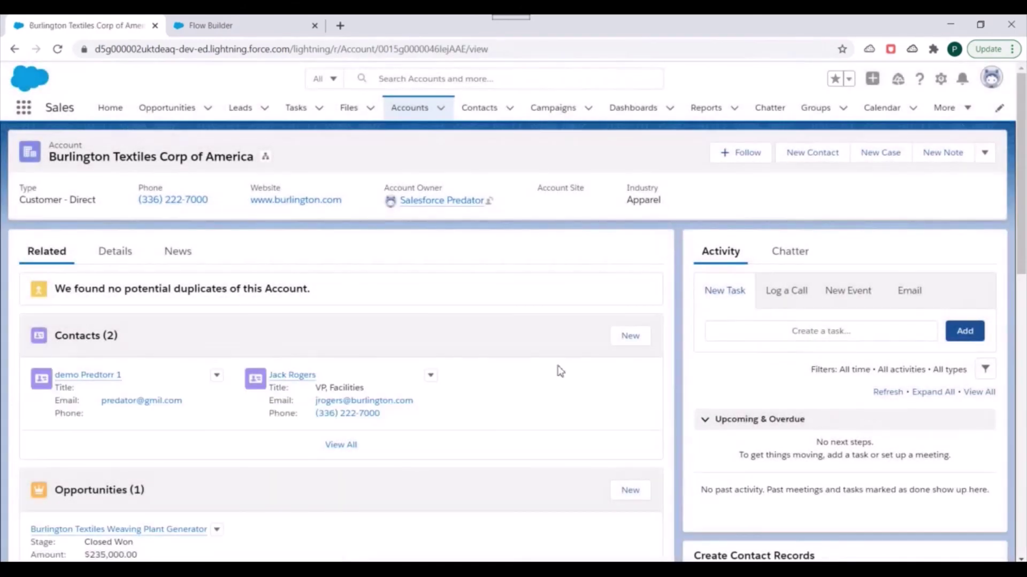
Scroll to Burlington Textiles Corp of America's Cases list and confirm 'Quiick action case' is among its 5 cases
scroll(403, 284, "down", 7)
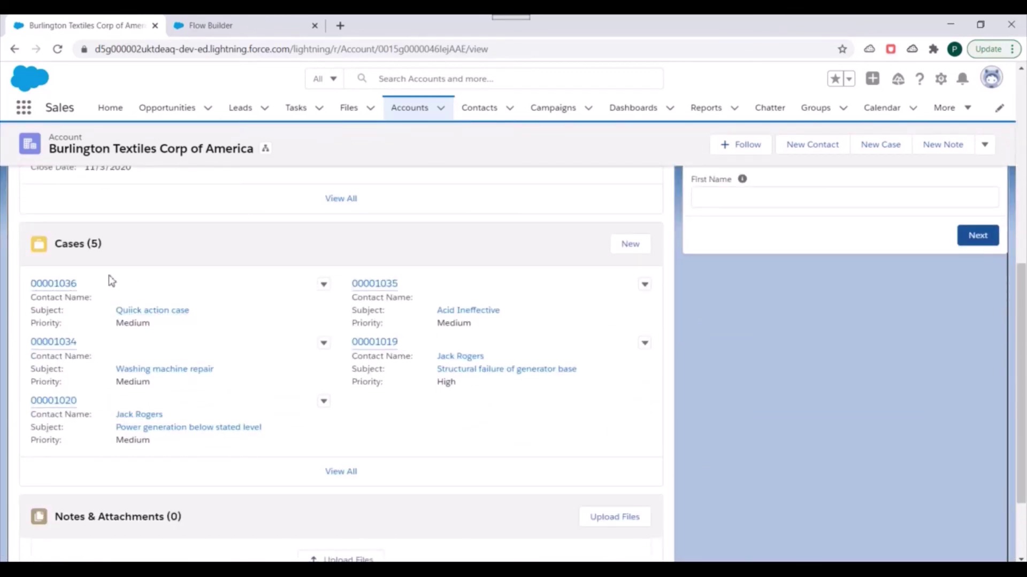
mouse_move(70, 283)
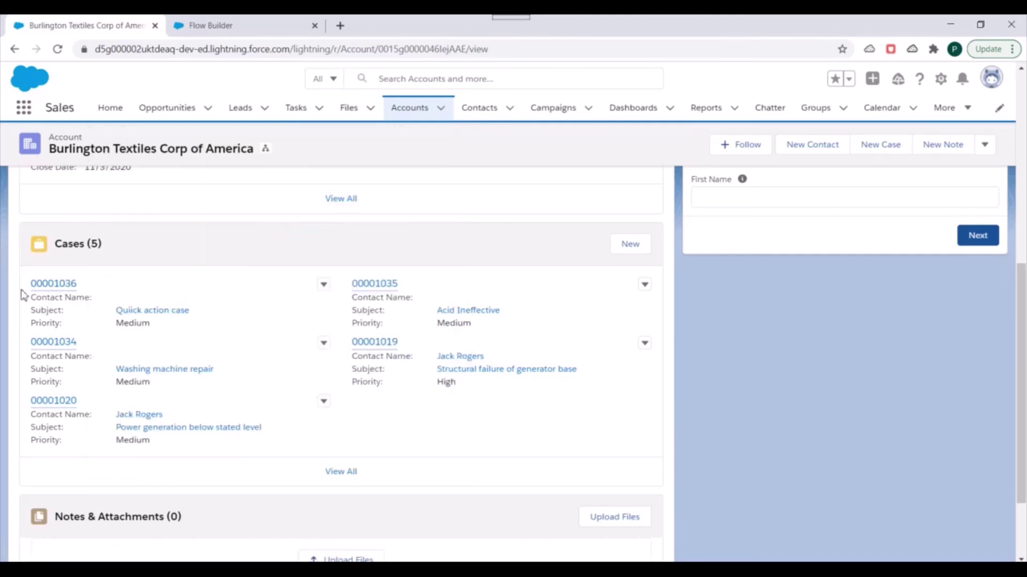